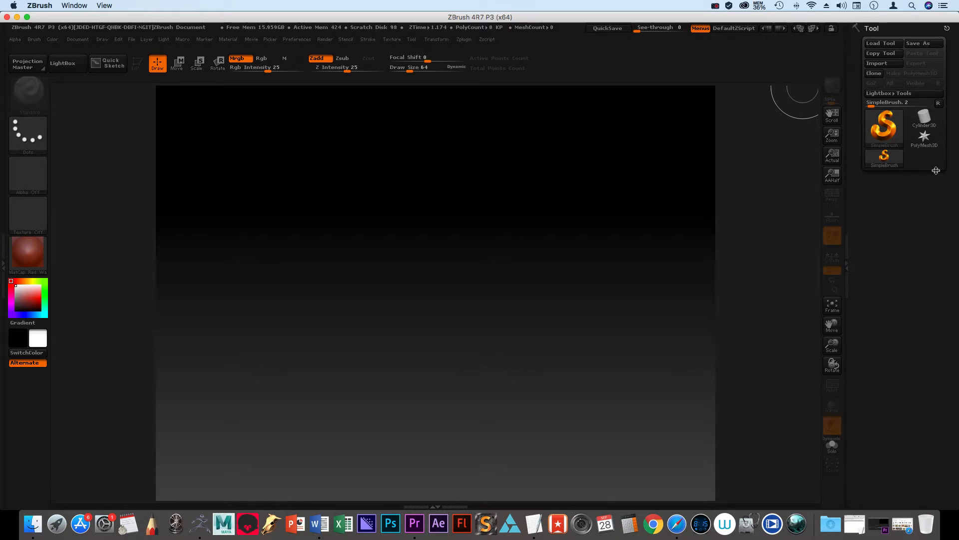
Step: Import the HighPoly-Maya.obj mesh from the scenes folder
left_click(887, 65)
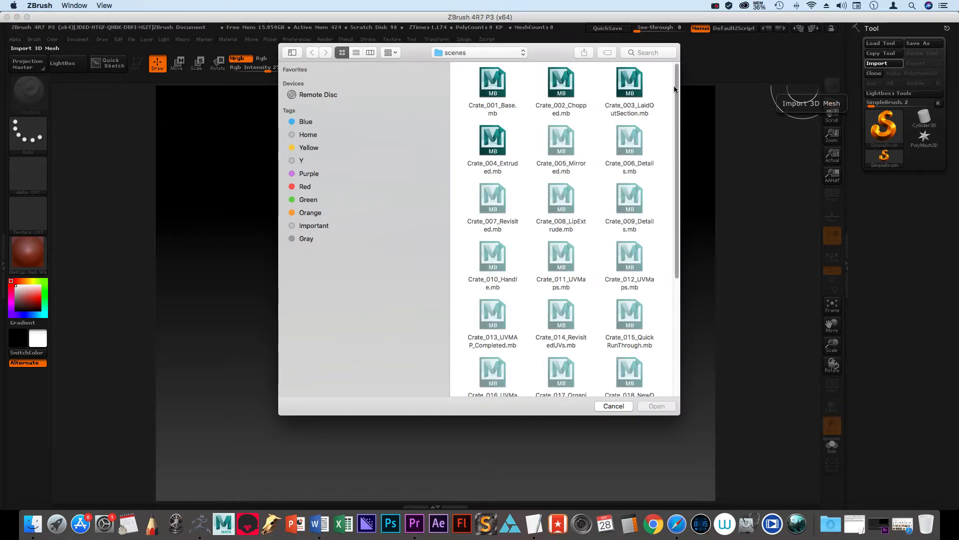
left_click(518, 53)
left_click(555, 56)
left_click_drag(678, 80, 692, 223)
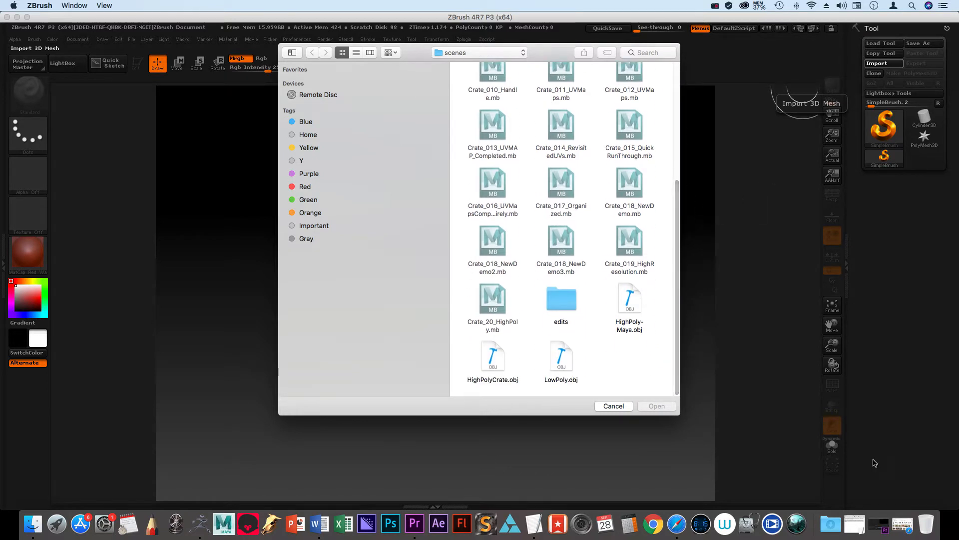
left_click(629, 299)
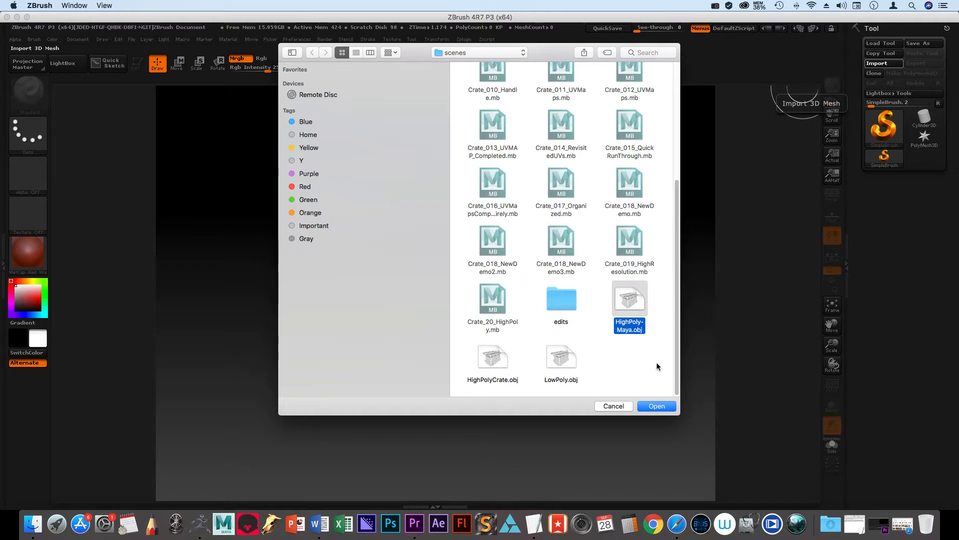
left_click(657, 407)
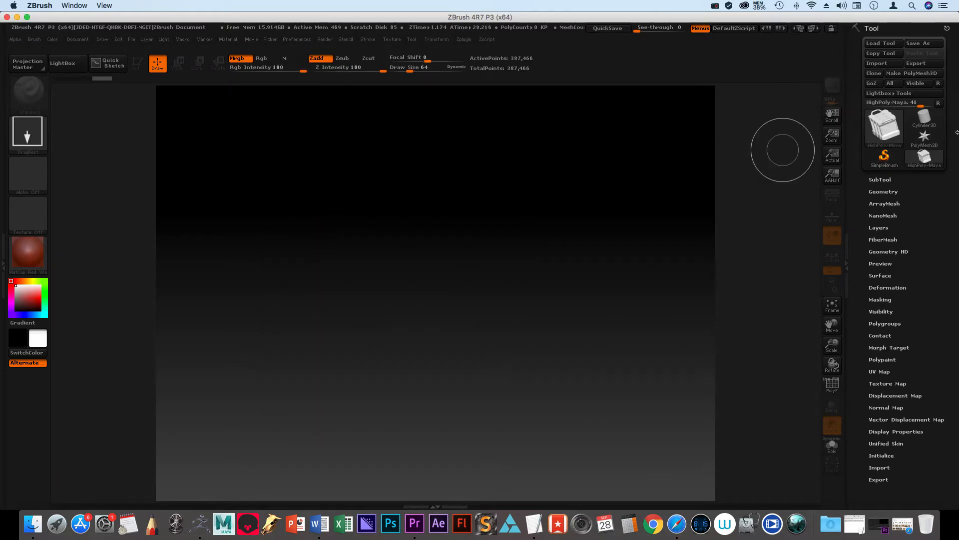
Step: Draw multiple copies of the imported crate at different sizes and angles across the canvas
mouse_move(892, 125)
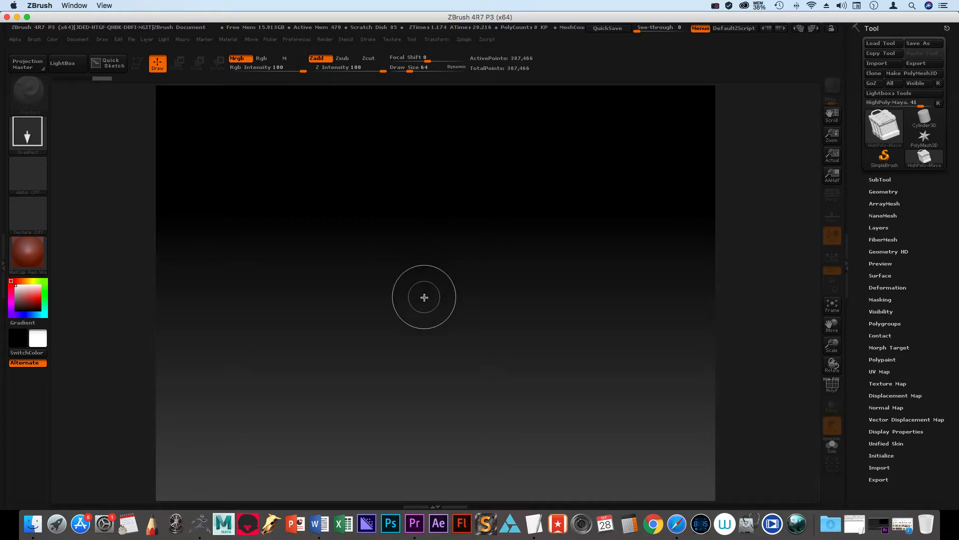
mouse_move(424, 297)
left_mouse_down()
mouse_move(546, 360)
mouse_move(661, 465)
mouse_move(409, 524)
mouse_move(424, 519)
mouse_move(540, 364)
mouse_move(320, 522)
mouse_move(395, 467)
left_mouse_up()
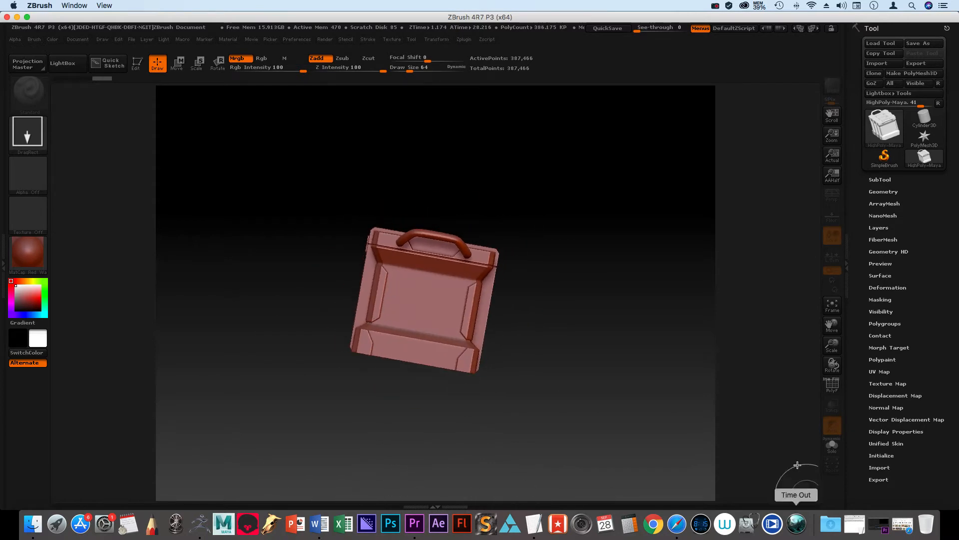
mouse_move(256, 277)
left_mouse_down()
mouse_move(322, 360)
mouse_move(264, 434)
mouse_move(517, 327)
left_mouse_up()
left_click_drag(530, 245, 538, 198)
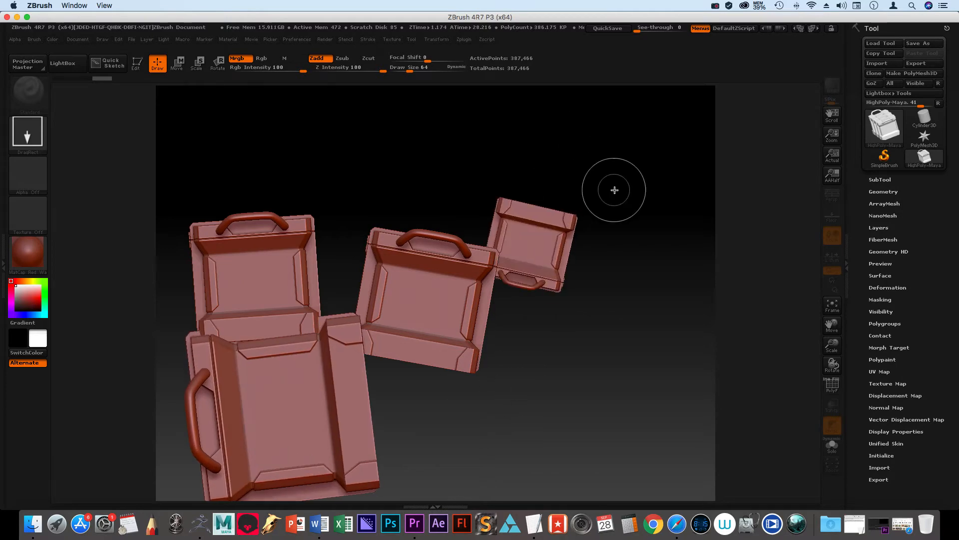
left_click_drag(612, 192, 537, 245)
left_click_drag(423, 318, 463, 402)
left_click_drag(560, 496, 594, 425)
left_click_drag(638, 361, 513, 309)
left_click_drag(360, 235, 305, 227)
left_click_drag(239, 218, 284, 279)
left_click_drag(351, 356, 424, 340)
left_click_drag(518, 335, 574, 317)
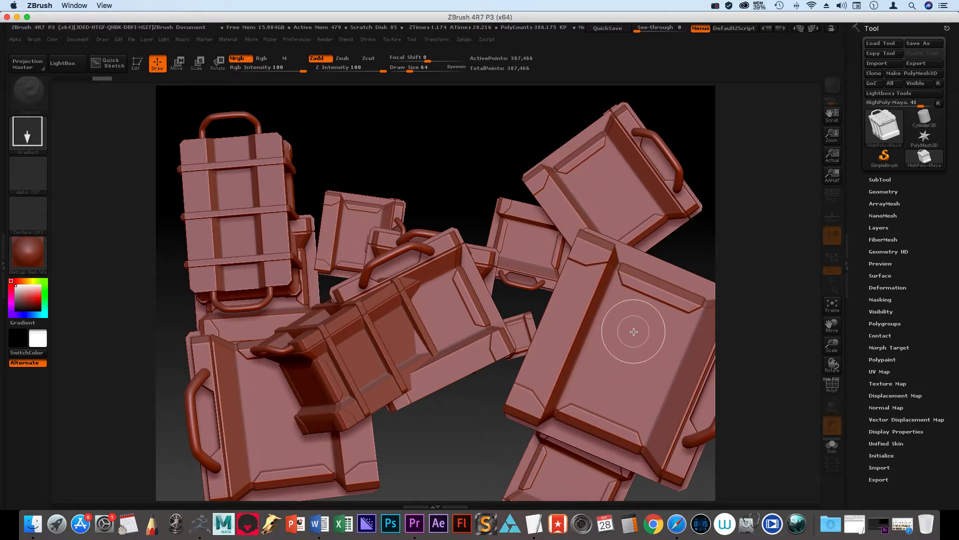
Step: Clear all drawn crates from the canvas, leaving Edit mode to remove the last active one
key("t")
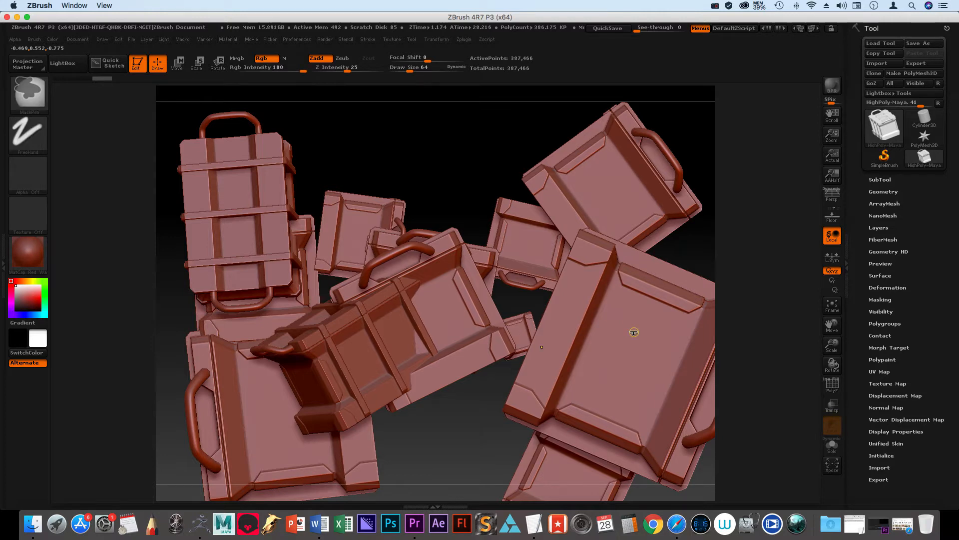
key("ctrl+n")
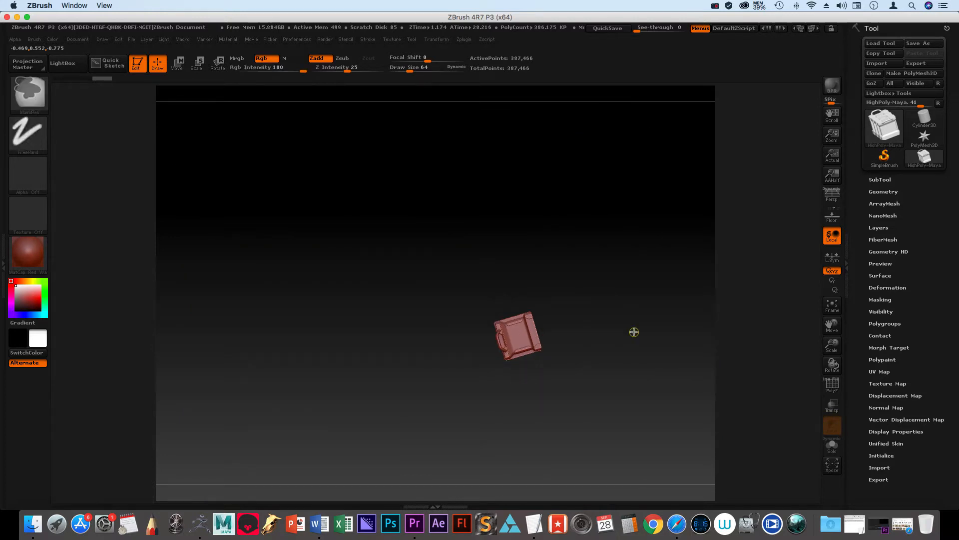
key("t")
key("ctrl+n")
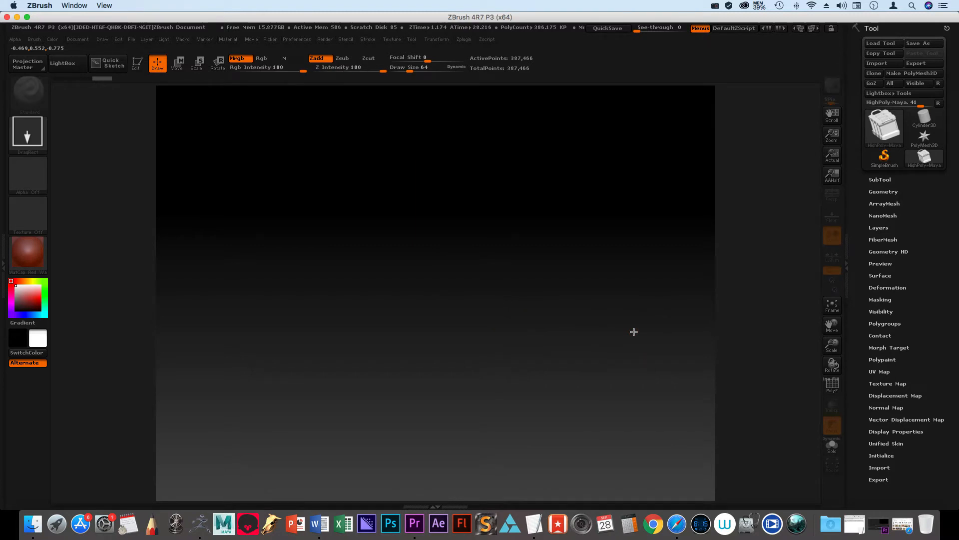
Step: Draw a single large crate in the middle of the canvas and turn on Edit mode for it
mouse_move(429, 304)
left_mouse_down()
mouse_move(606, 452)
mouse_move(659, 468)
left_mouse_up()
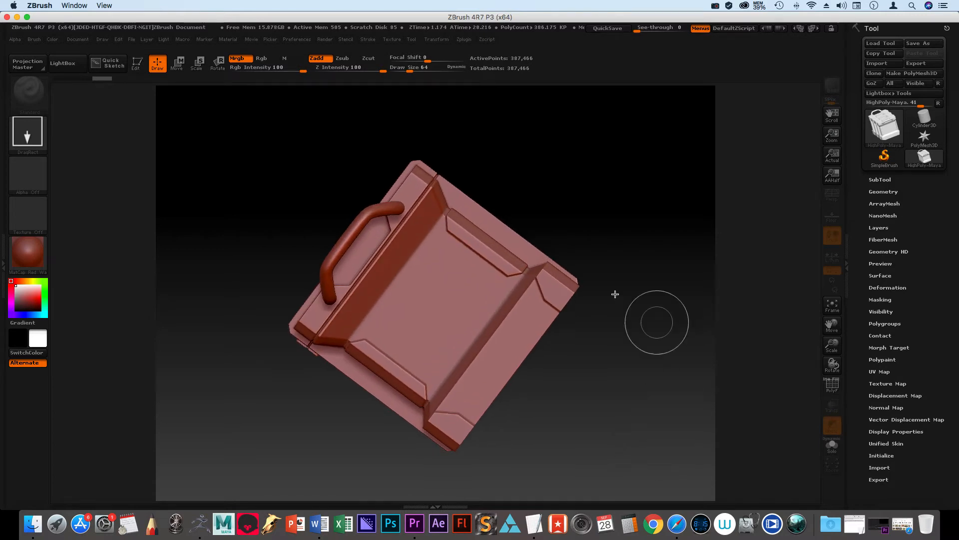
key("t")
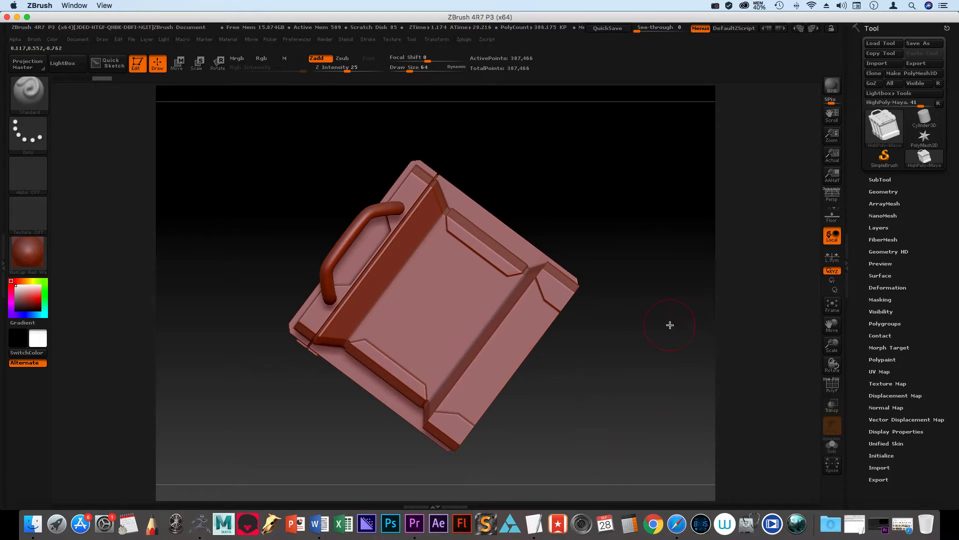
Step: Examine the crate from several angles and distances, including a straight-on front view
left_click_drag(681, 380, 506, 449)
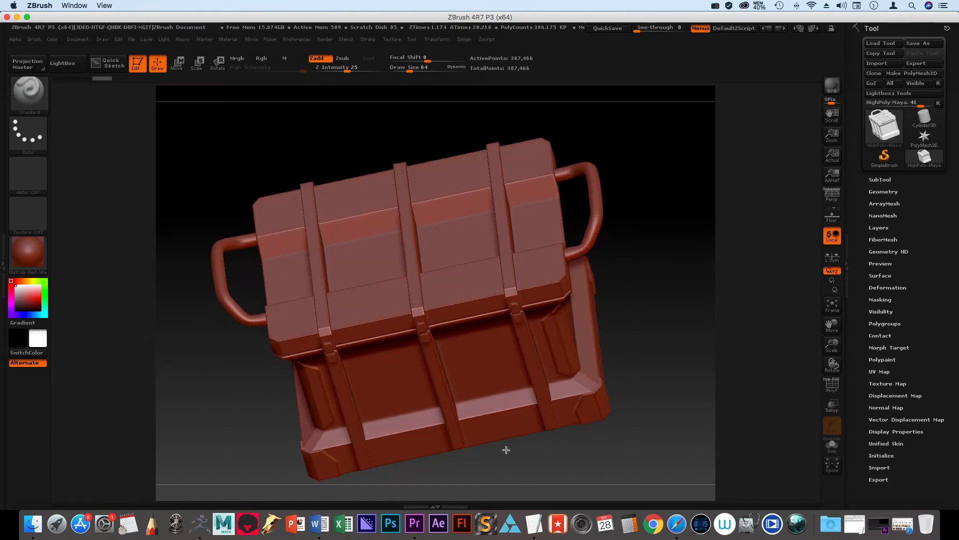
key("ctrl")
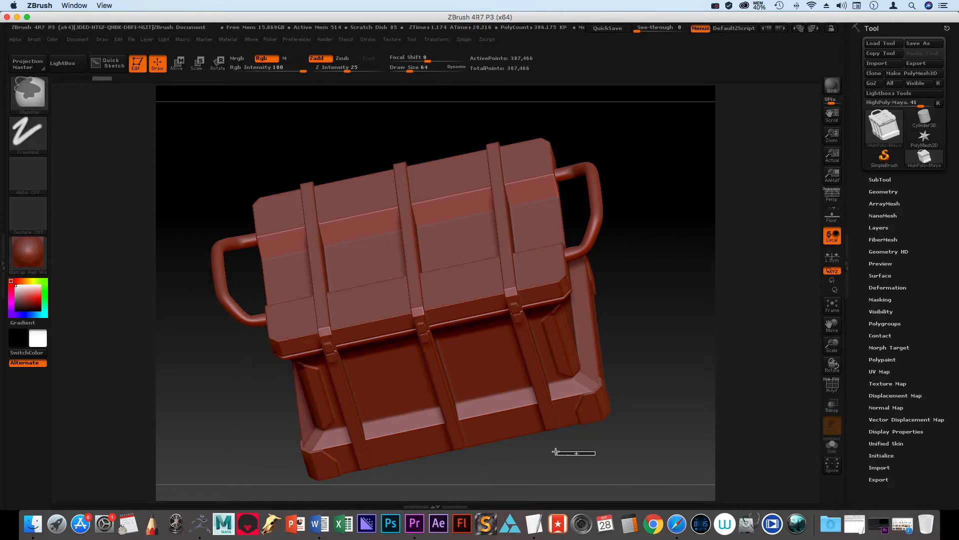
mouse_move(630, 456)
left_mouse_down("alt")
mouse_move(602, 443)
mouse_move(715, 418)
mouse_move(698, 443)
mouse_move(605, 455)
mouse_move(706, 455)
mouse_move(621, 475)
mouse_move(550, 443)
mouse_move(561, 358)
mouse_move(661, 444)
mouse_move(621, 369)
mouse_move(797, 420)
mouse_move(392, 456)
mouse_move(680, 407)
mouse_move(644, 455)
left_mouse_up("alt")
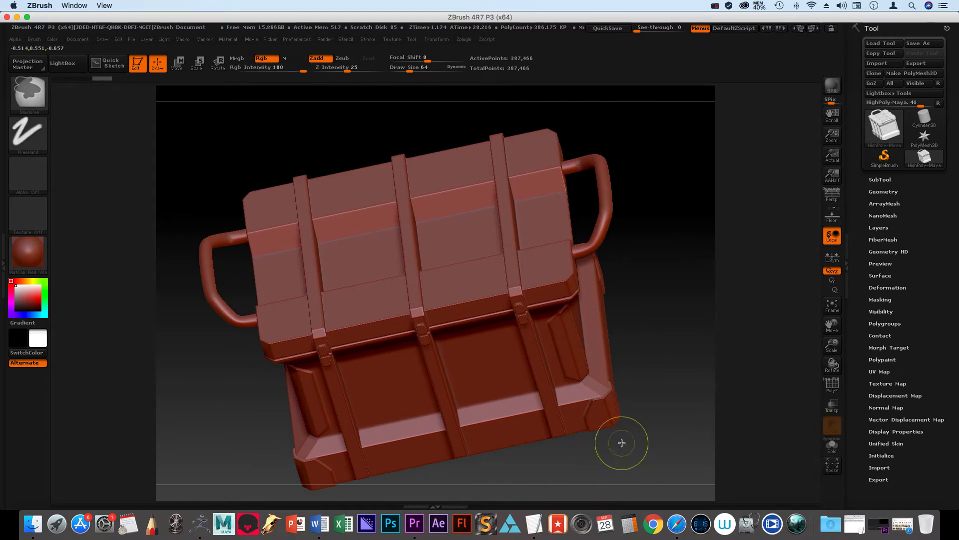
left_click_drag(625, 471, 602, 330, "shift")
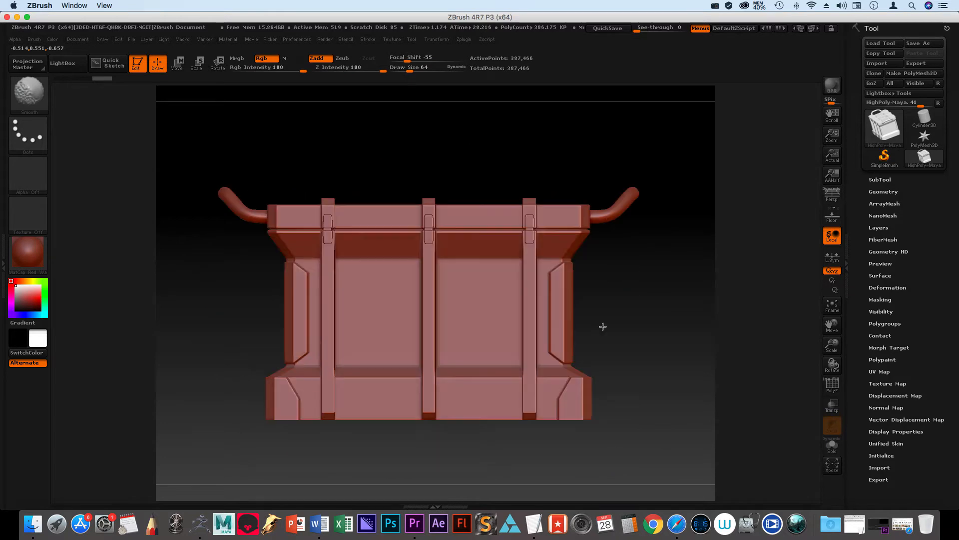
left_click_drag(629, 431, 617, 442, "ctrl")
mouse_move(659, 440)
right_mouse_down("ctrl")
mouse_move(616, 431)
mouse_move(684, 454)
right_mouse_up("ctrl")
left_click_drag(688, 454, 647, 425, "alt")
left_click_drag(641, 468, 593, 455, "alt")
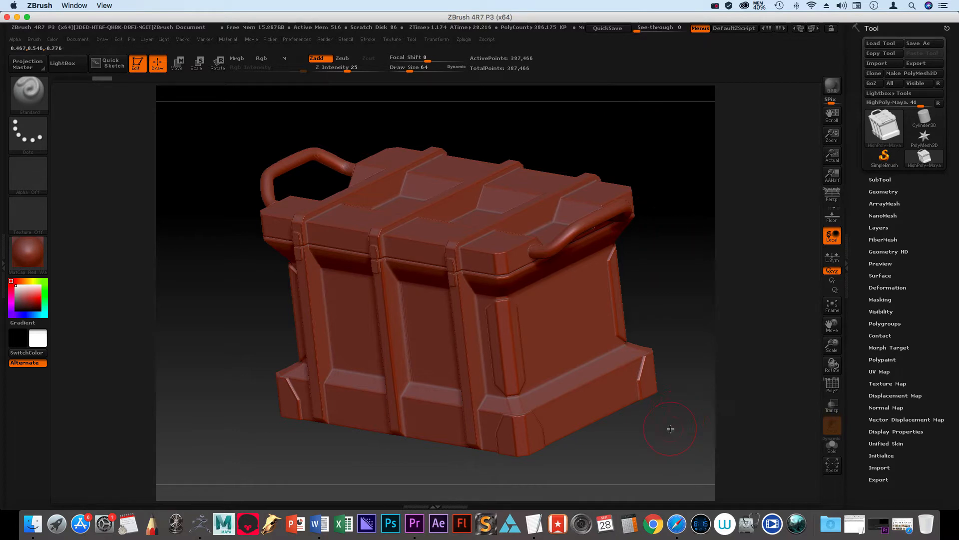
left_click_drag(663, 434, 627, 437)
mouse_move(638, 422)
right_mouse_down("ctrl")
mouse_move(573, 406)
mouse_move(595, 431)
right_mouse_up("ctrl")
right_click_drag(541, 382, 615, 450, "ctrl")
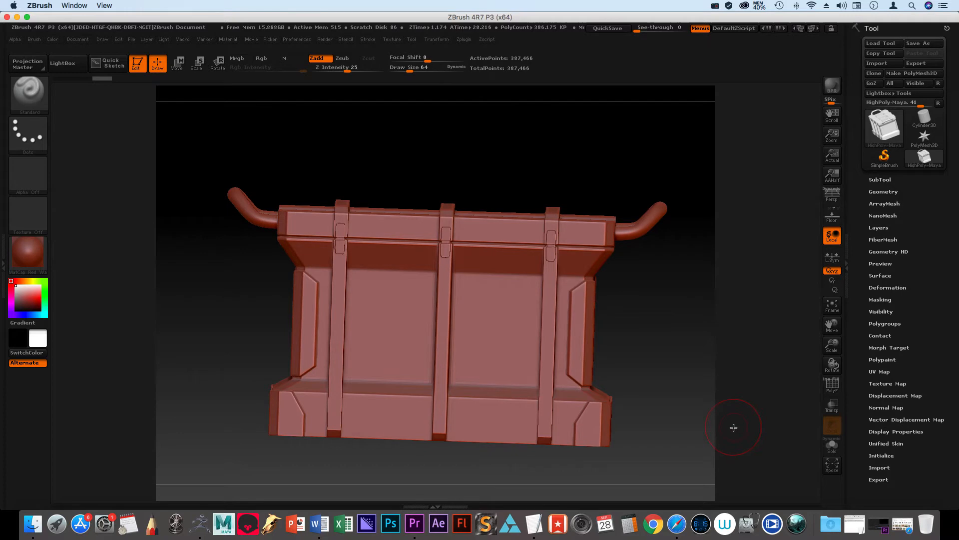
Step: Fit the crate to the canvas and check its straight-on side and front views
key("f")
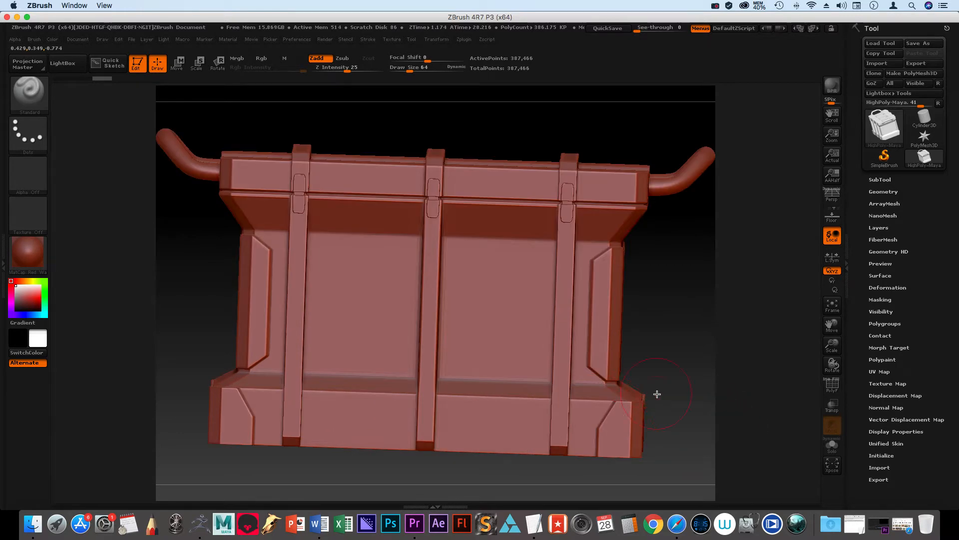
mouse_move(686, 405)
left_mouse_down()
mouse_move(675, 381)
mouse_move(699, 415)
mouse_move(649, 379)
mouse_move(587, 368)
left_mouse_up()
mouse_move(564, 365)
right_mouse_down()
mouse_move(471, 342)
mouse_move(598, 363)
mouse_move(552, 357)
right_mouse_up()
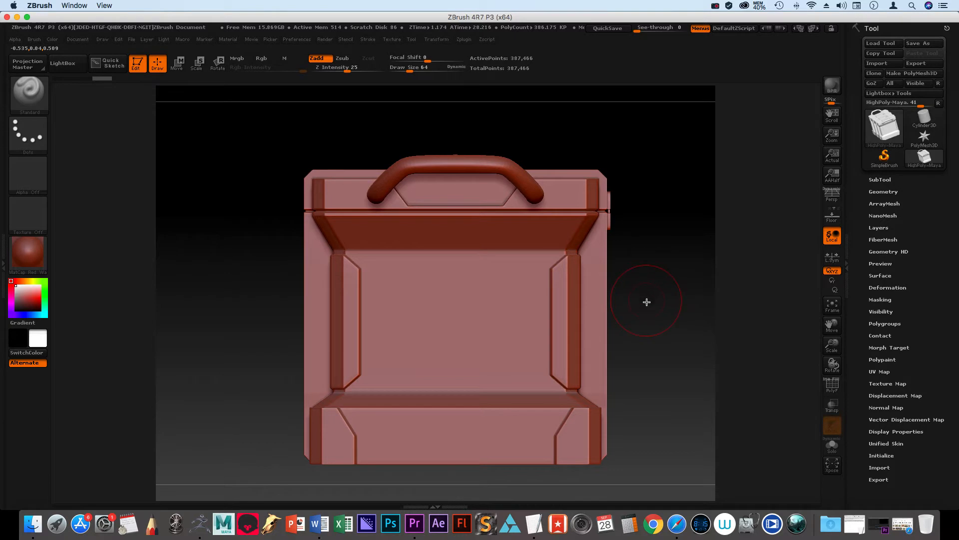
mouse_move(653, 311)
right_mouse_down()
mouse_move(596, 318)
mouse_move(643, 332)
mouse_move(628, 317)
right_mouse_up()
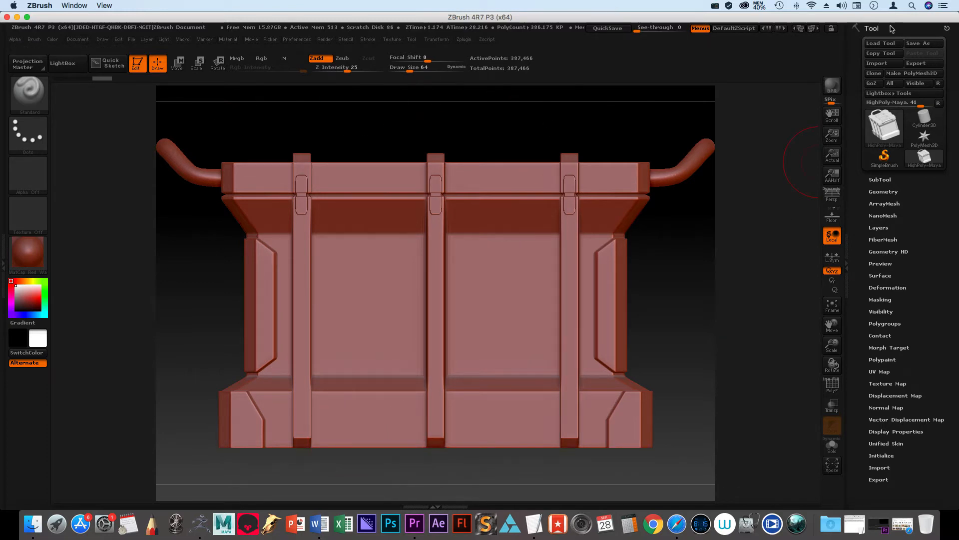
Step: Divide the crate's geometry three times to reach subdivision level 4
left_click(896, 192)
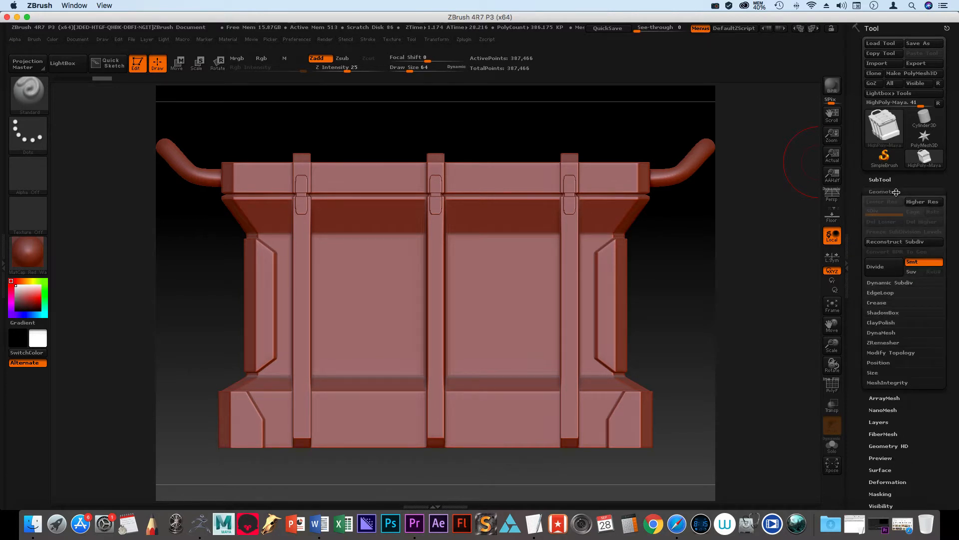
left_click(876, 275)
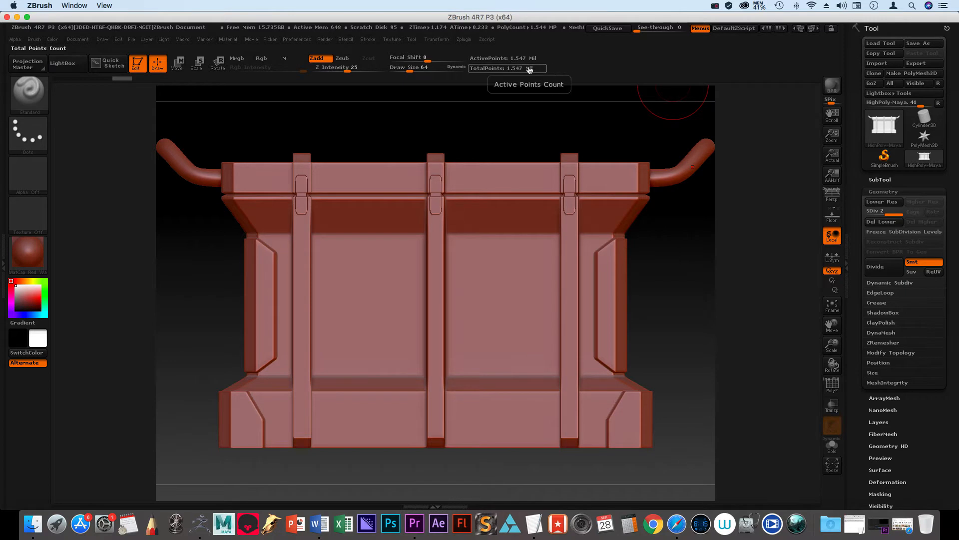
left_click(882, 266)
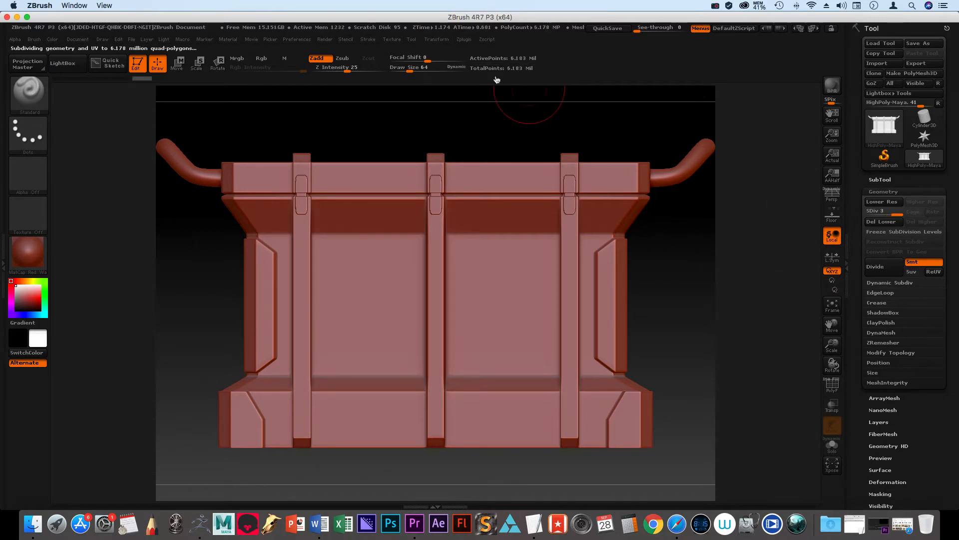
left_click(890, 271)
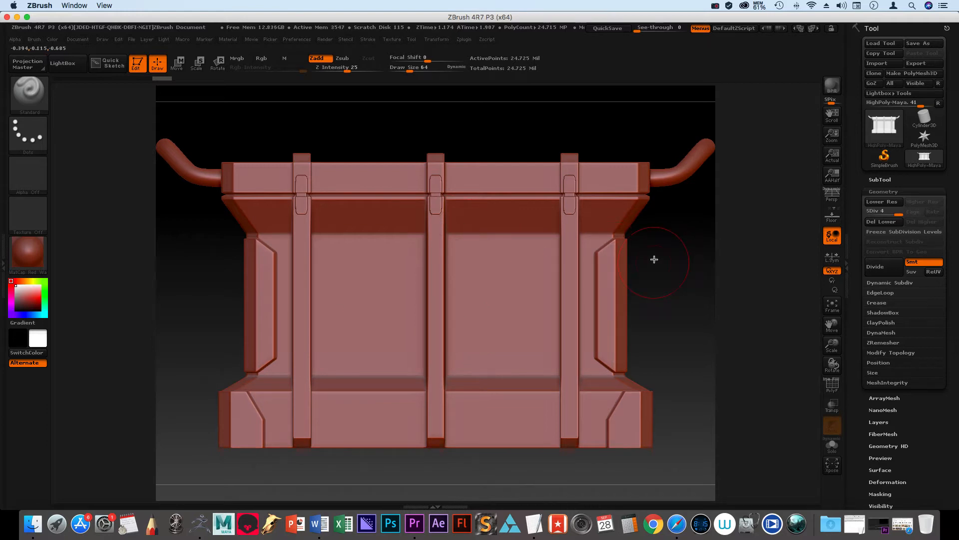
Step: Choose the Standard sculpting brush and set its stroke type to DragRect
left_click(24, 90)
left_click(25, 91)
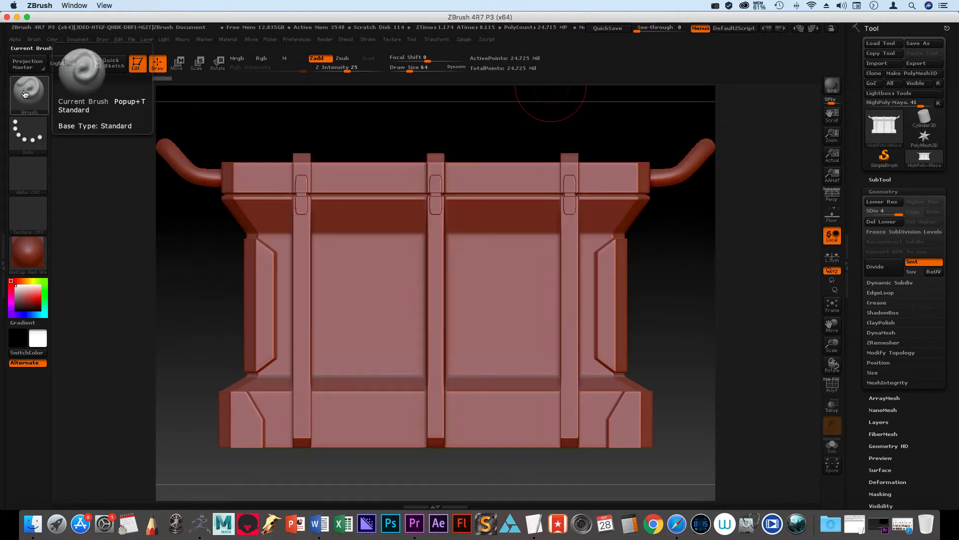
left_click(33, 96)
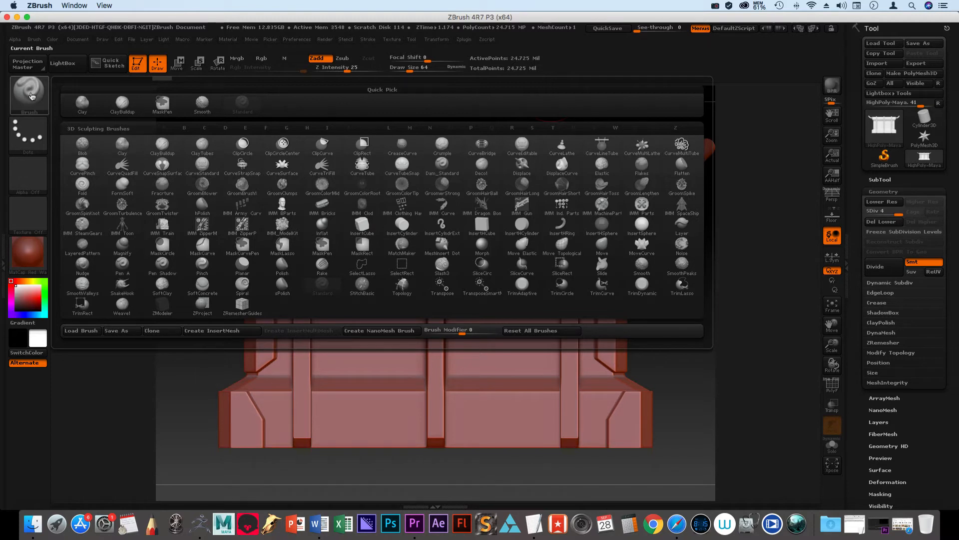
left_click(242, 103)
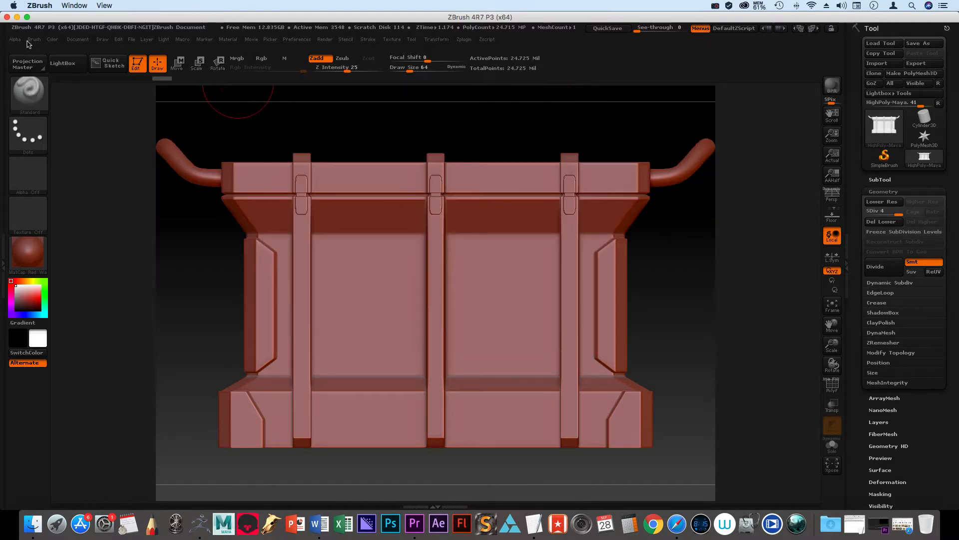
left_click(25, 138)
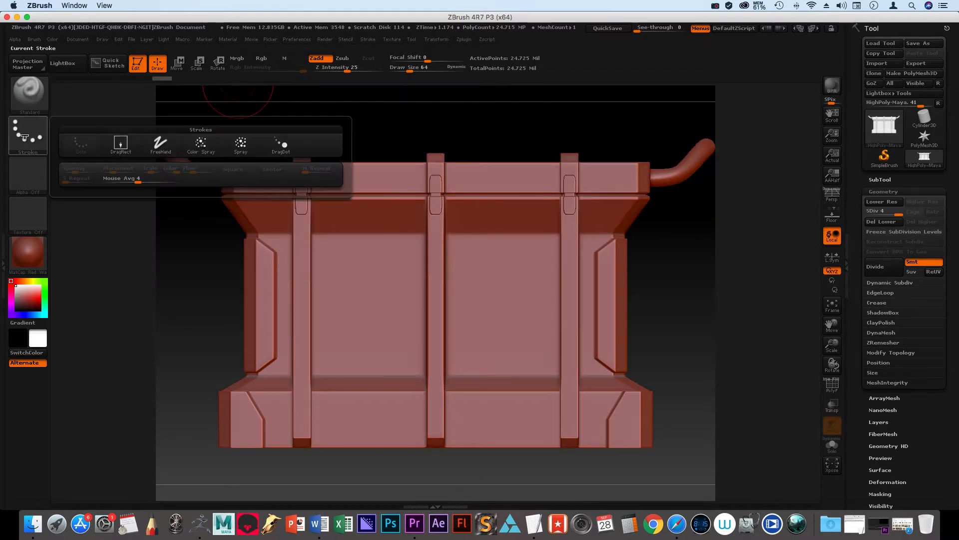
left_click(120, 144)
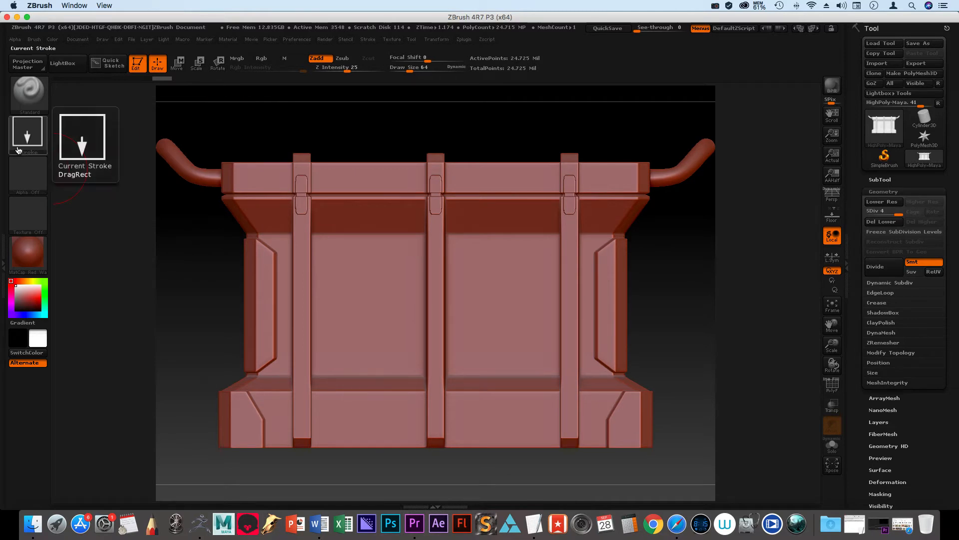
mouse_move(23, 151)
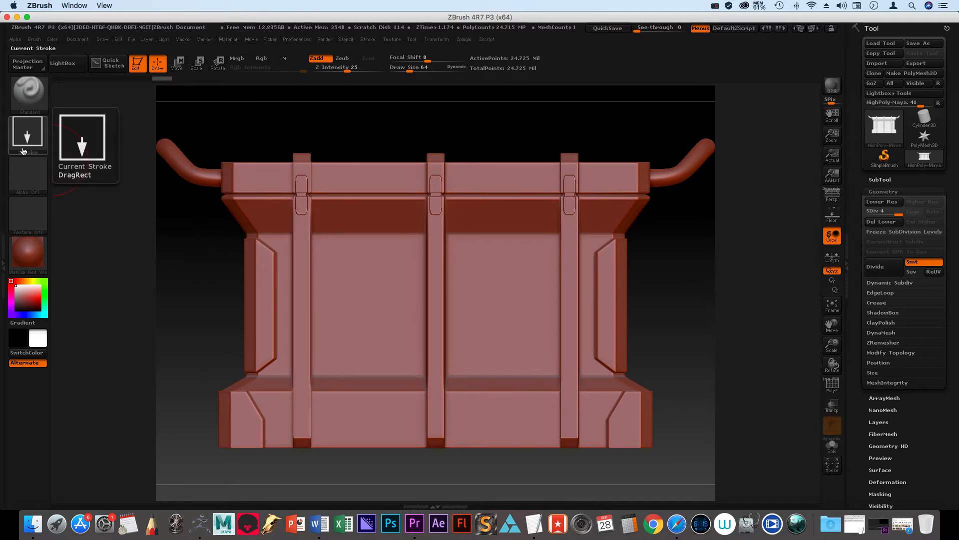
Step: Set the brush's alpha to the thin ring shape Alpha 09
left_click(27, 180)
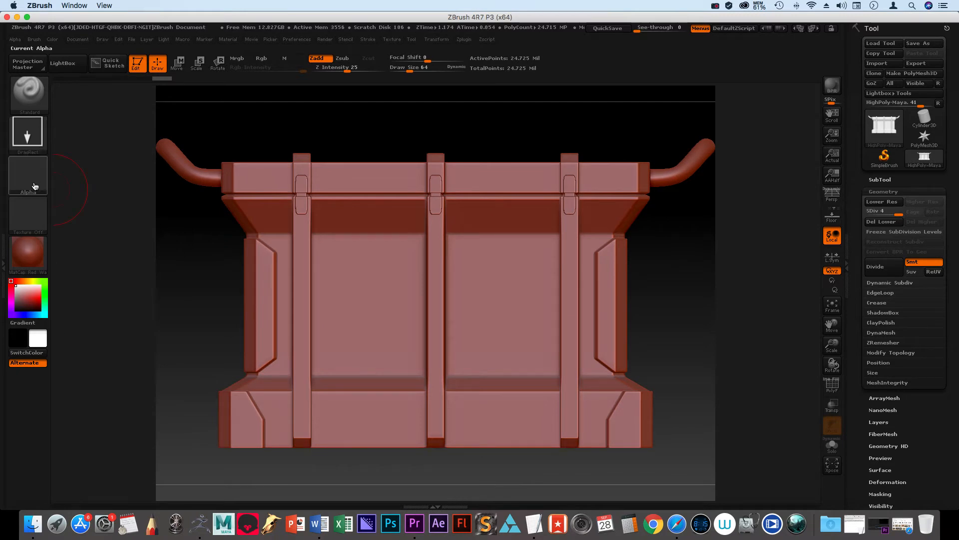
left_click(34, 186)
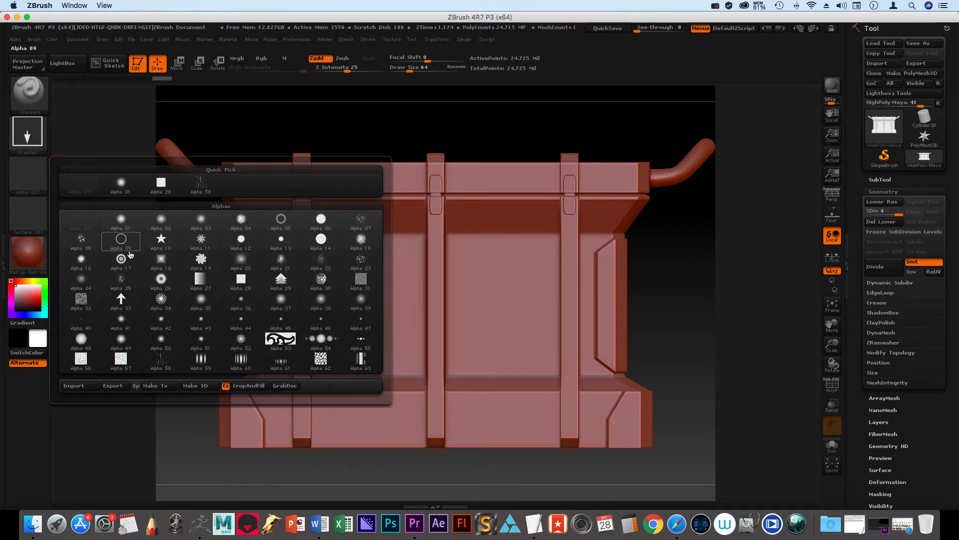
mouse_move(135, 247)
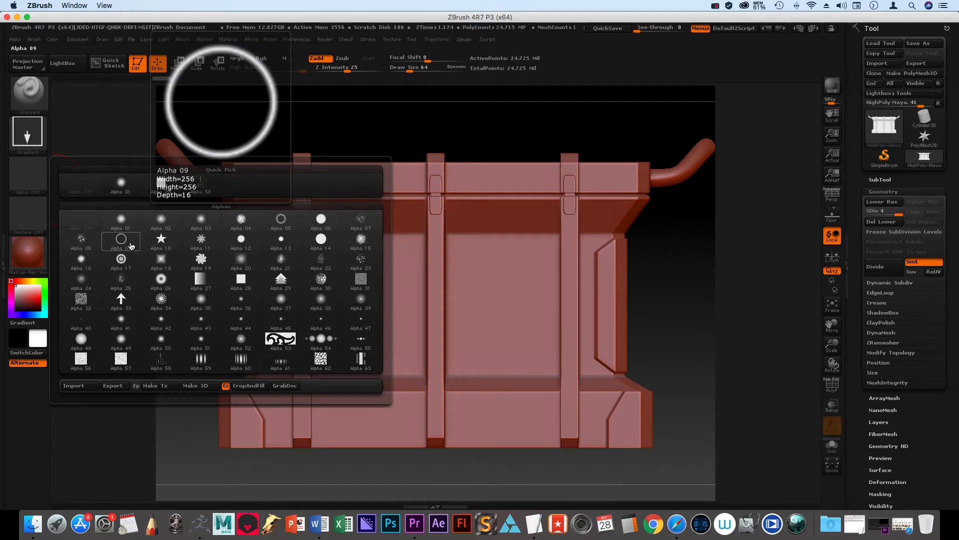
left_click(131, 245)
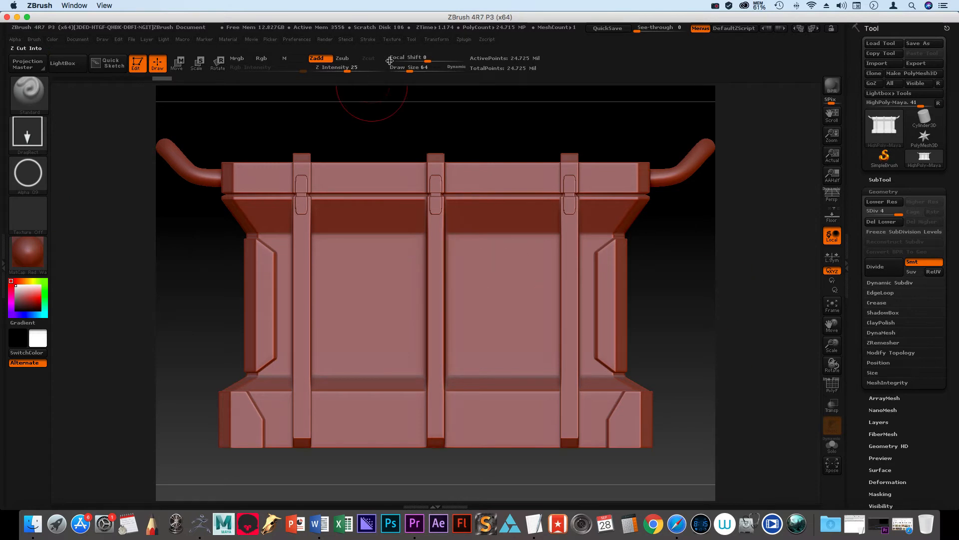
Step: Convert the crate into a PolyMesh3D tool and dismiss the memory alerts
left_click(916, 75)
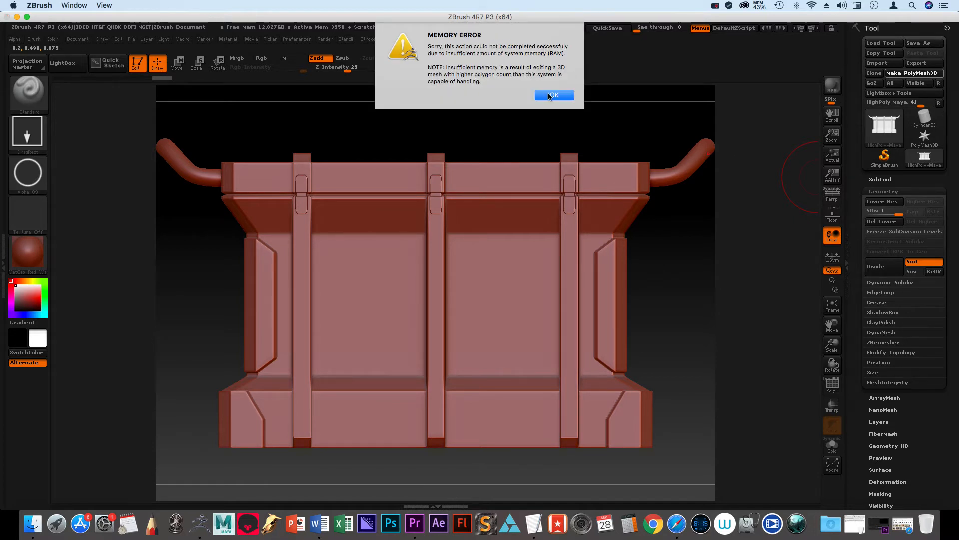
left_click(550, 95)
left_click(551, 83)
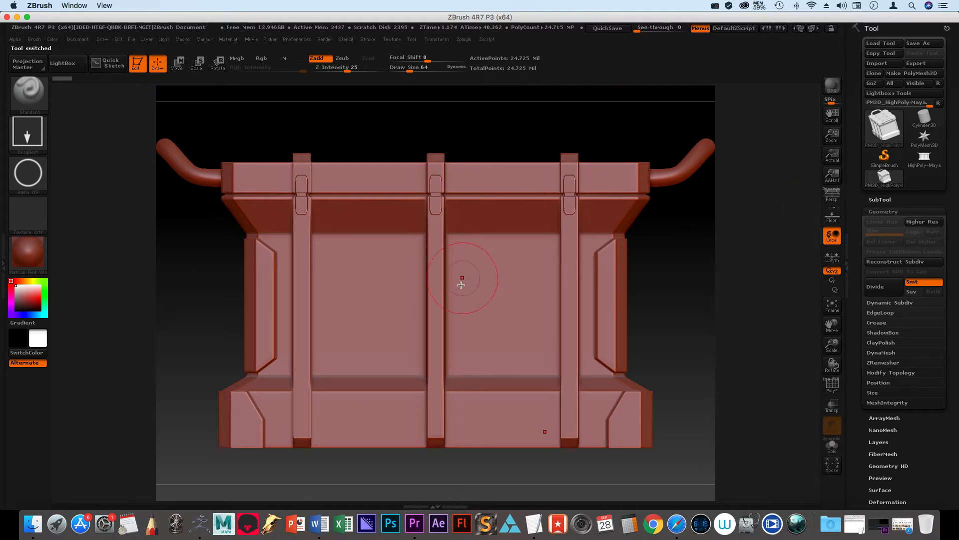
Step: Try stamping a raised ring on the right-hand panel of the crate's front and undo it
left_click_drag(499, 298, 552, 325)
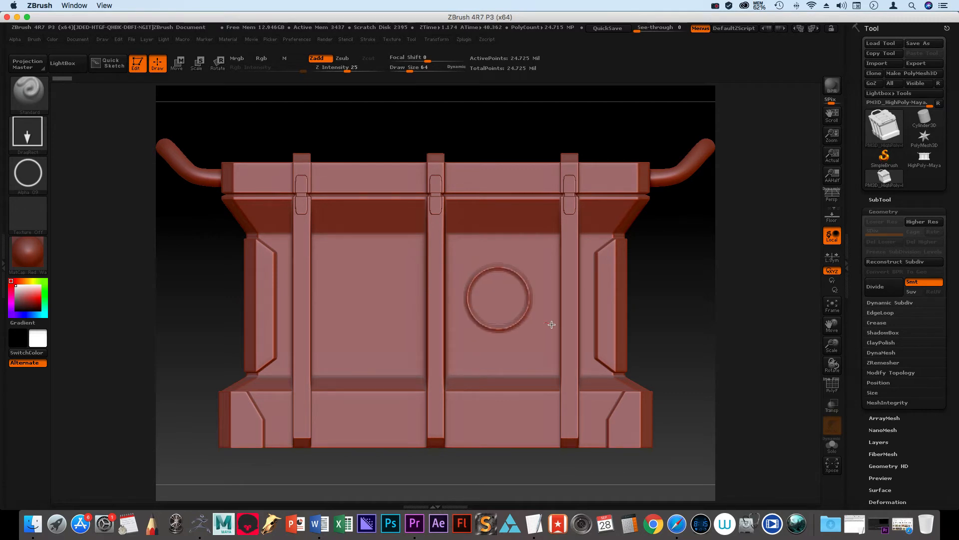
key("ctrl")
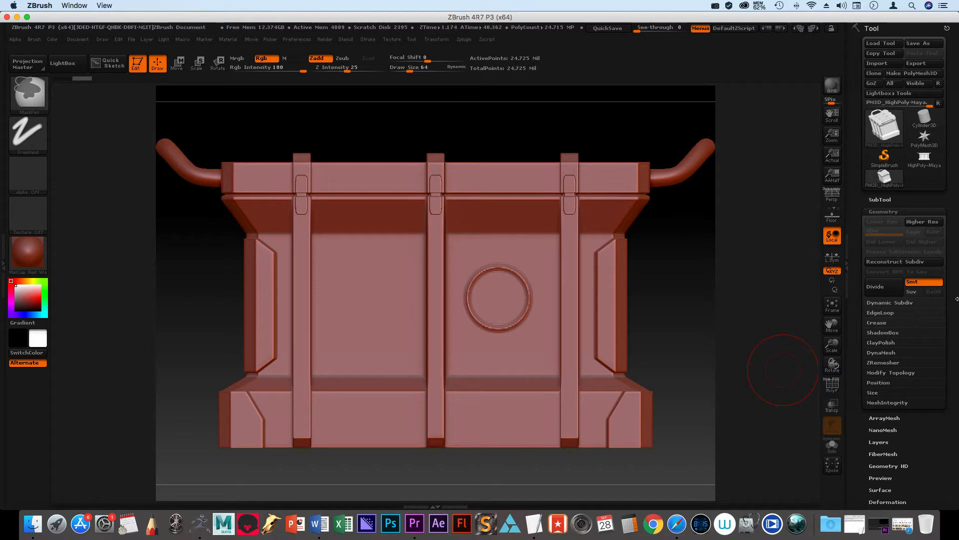
key("ctrl+z")
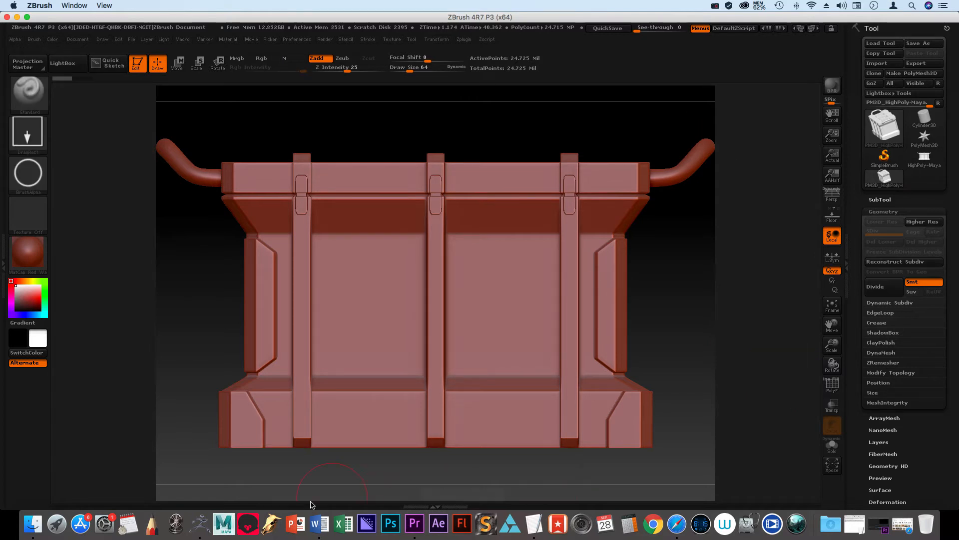
Step: Quit Adobe Premiere Pro without saving the changes to Test.prproj
right_click(419, 525)
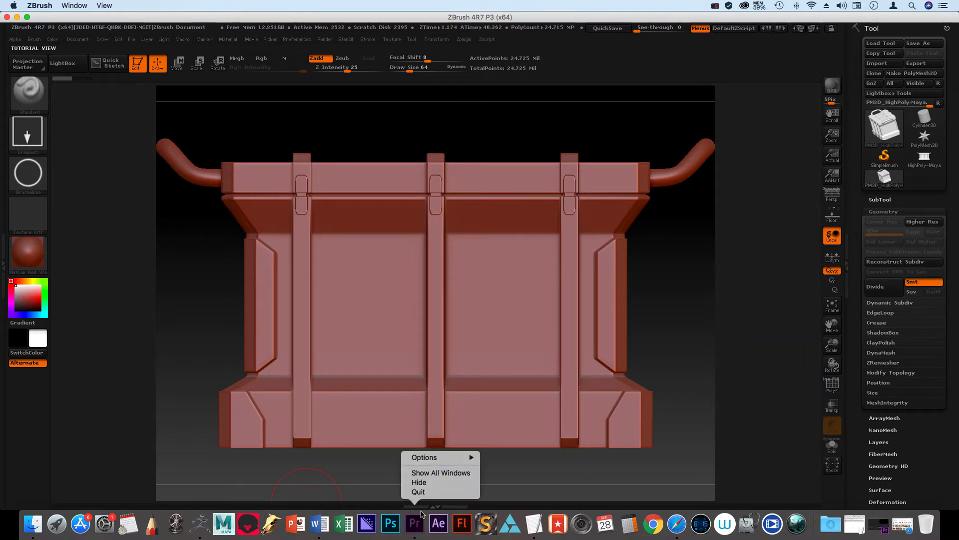
left_click(420, 492)
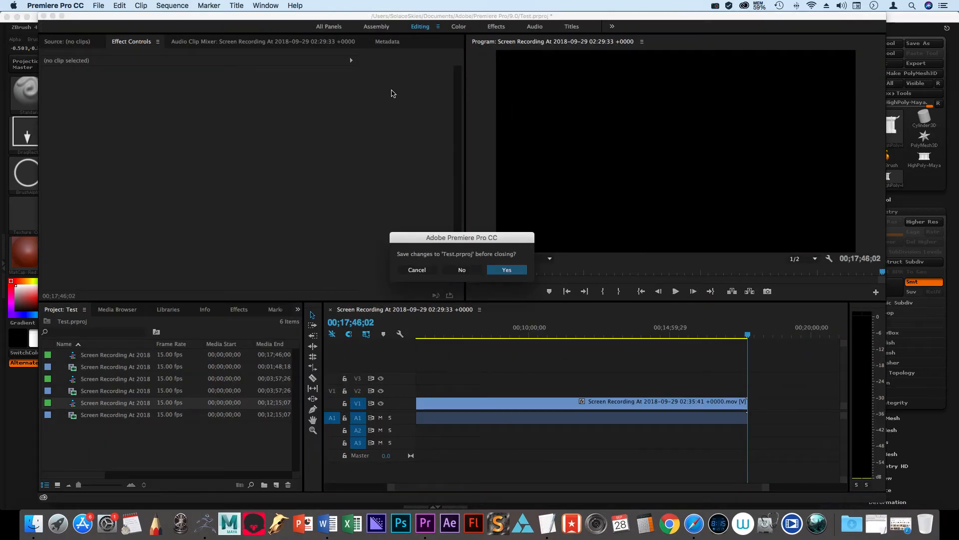
left_click(462, 269)
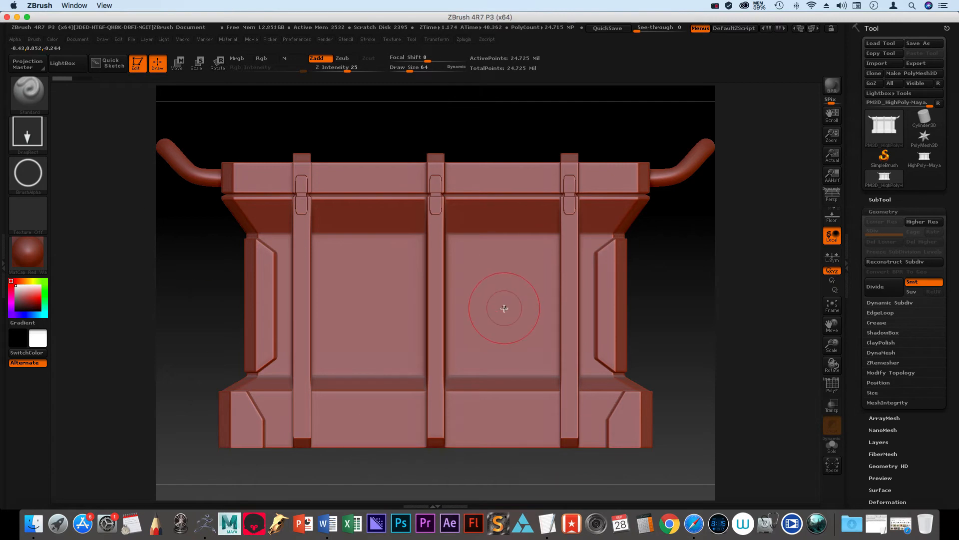
Step: Stamp a raised ring on the right-hand panel of the crate's front and check it from an angle
left_click_drag(506, 302, 514, 322)
left_click_drag(517, 332, 540, 354)
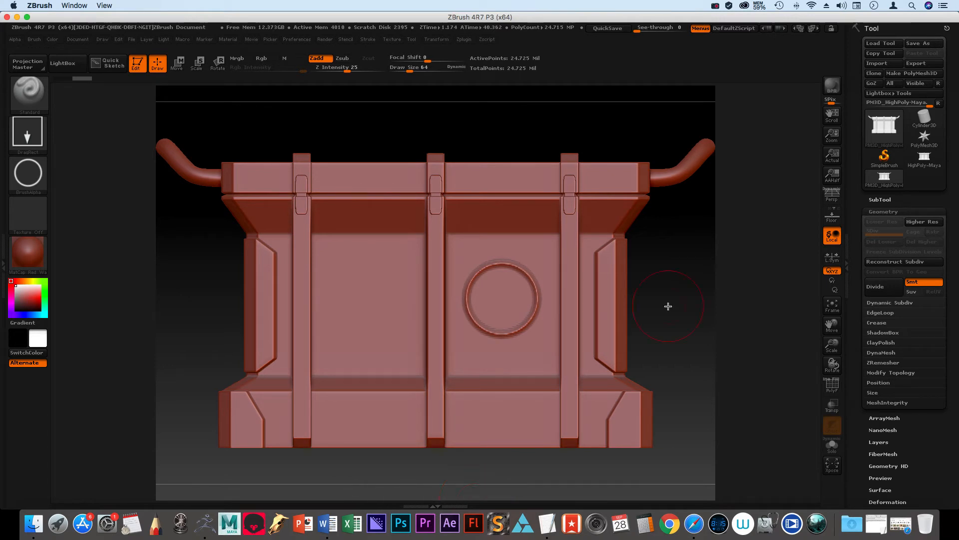
mouse_move(667, 306)
left_mouse_down()
mouse_move(645, 325)
mouse_move(689, 323)
mouse_move(675, 313)
left_mouse_up()
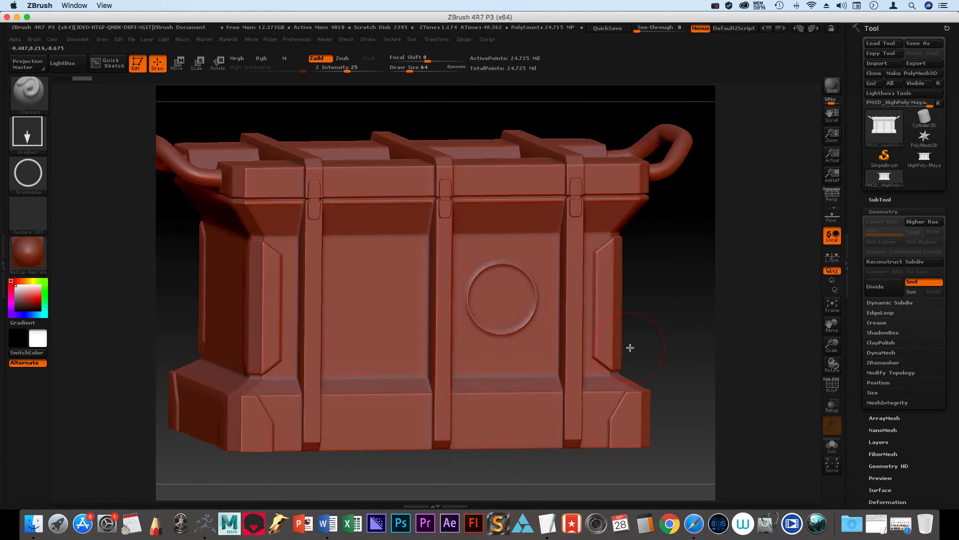
Step: Switch the brush to Zsub and stamp a recessed ring on the left-hand panel of the crate's front
key("shift")
left_click_drag(661, 319, 643, 320, "shift")
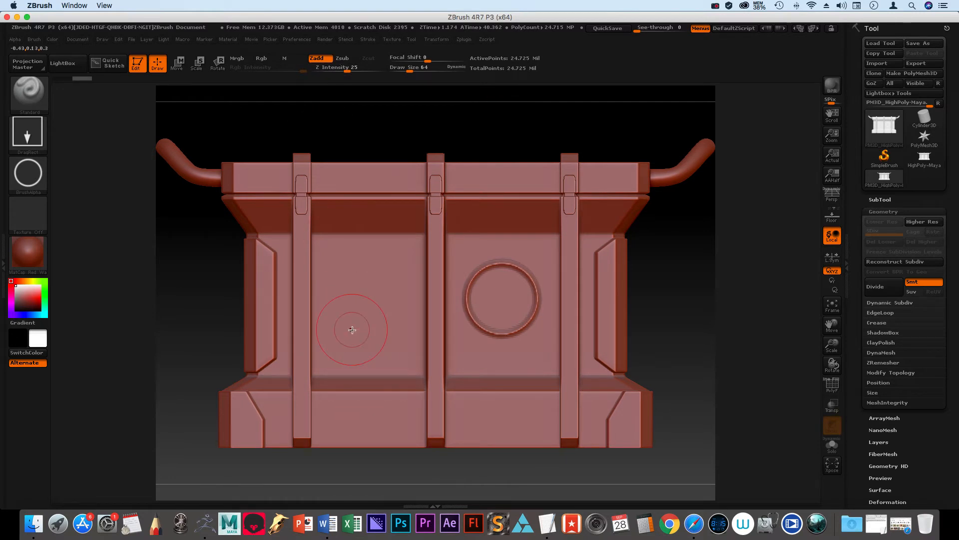
left_click(342, 58)
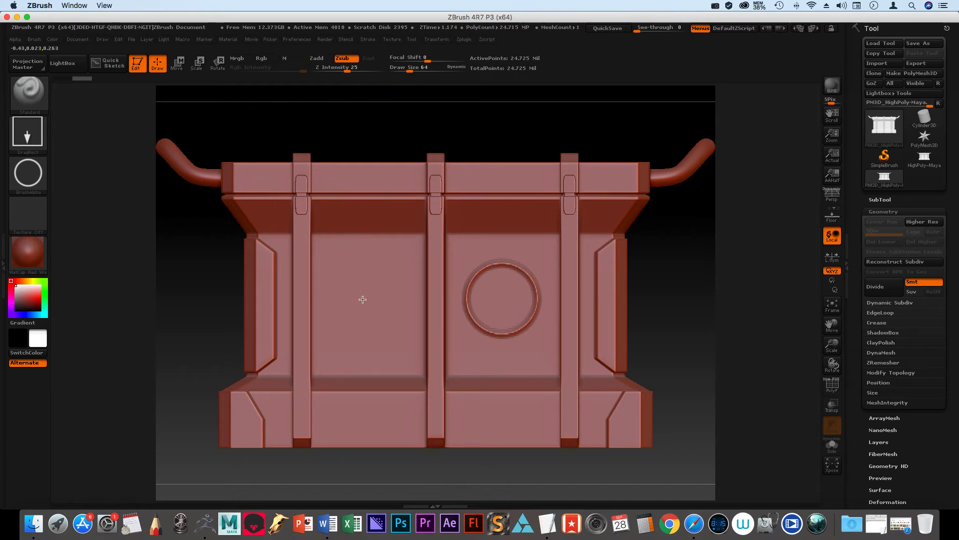
left_click_drag(376, 310, 407, 347)
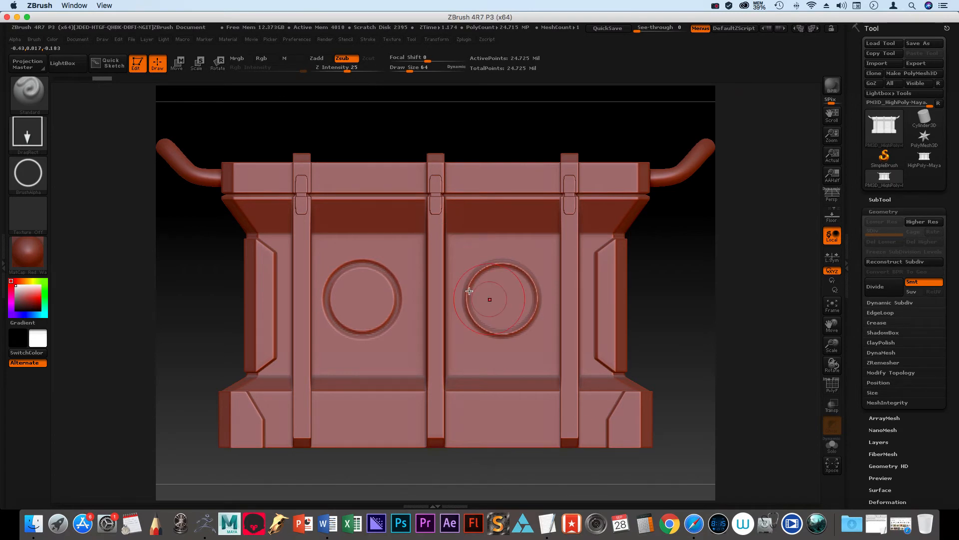
Step: Examine the crate's handle end, corners and underside, ending on a straight-on view of its back
left_click_drag(693, 290, 498, 340)
key("f")
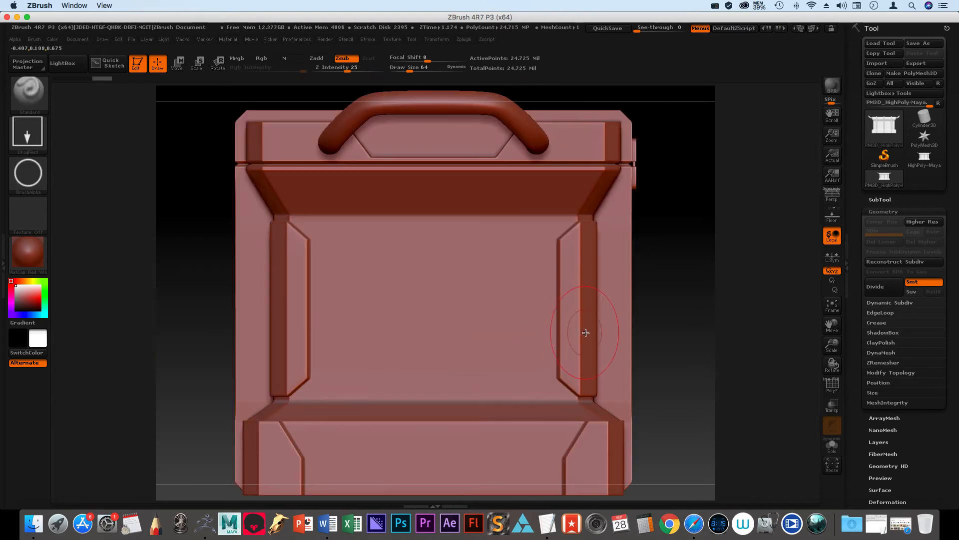
left_click_drag(657, 329, 691, 331)
key("shift")
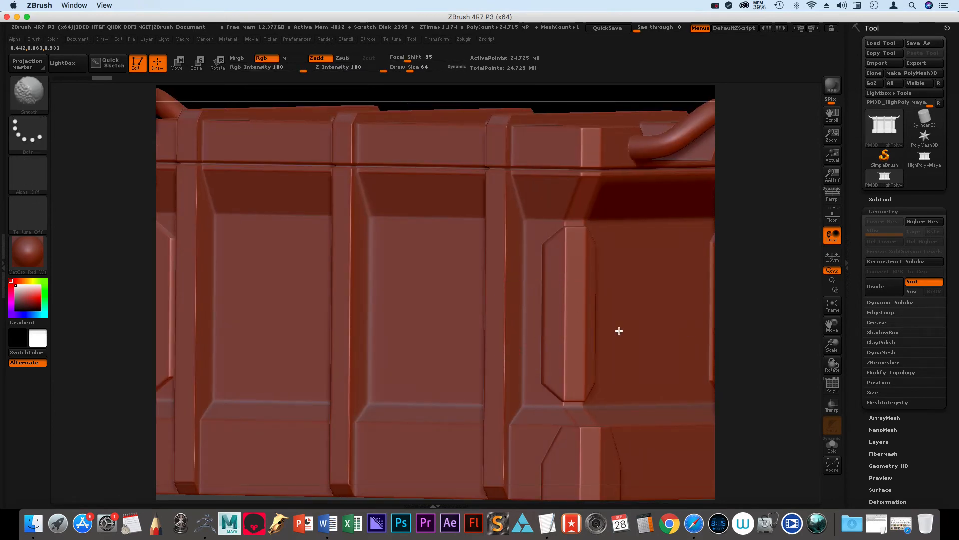
mouse_move(559, 101)
left_mouse_down("shift")
mouse_move(602, 108)
mouse_move(578, 118)
mouse_move(606, 125)
left_mouse_up("shift")
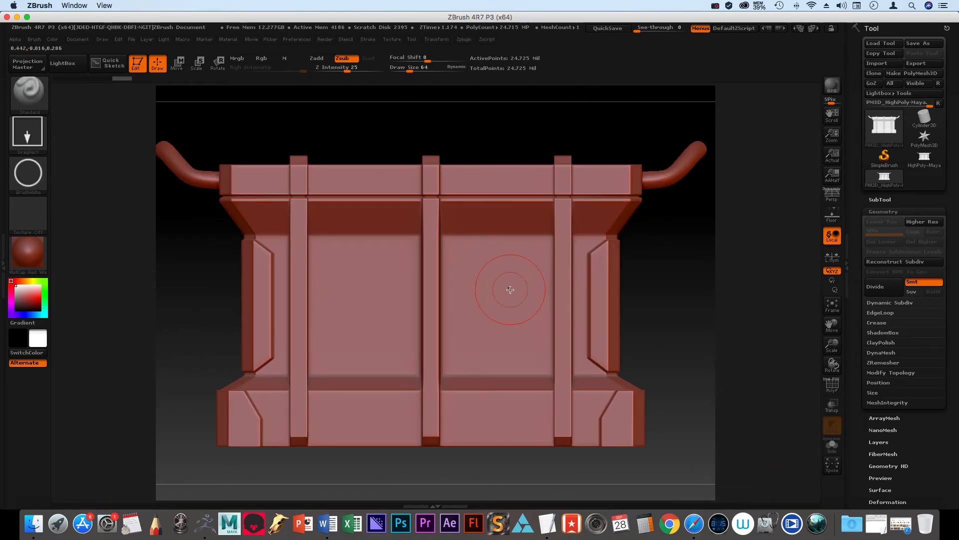
left_click_drag(678, 298, 501, 285)
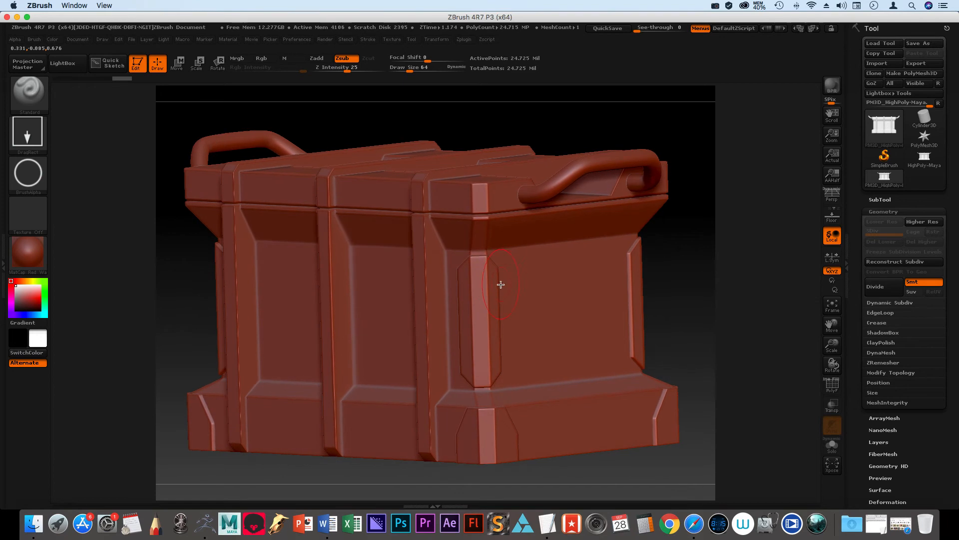
right_click_drag(544, 299, 787, 538, "alt")
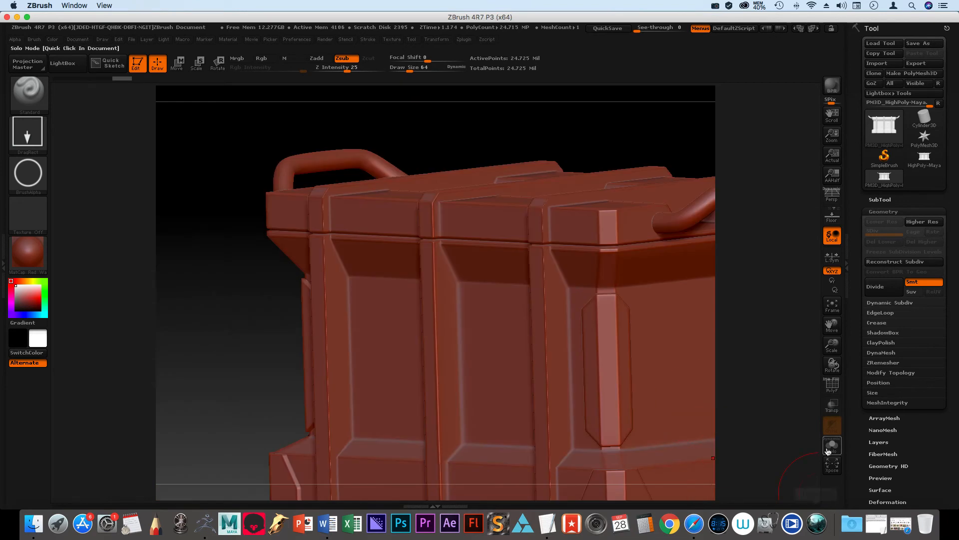
key("f")
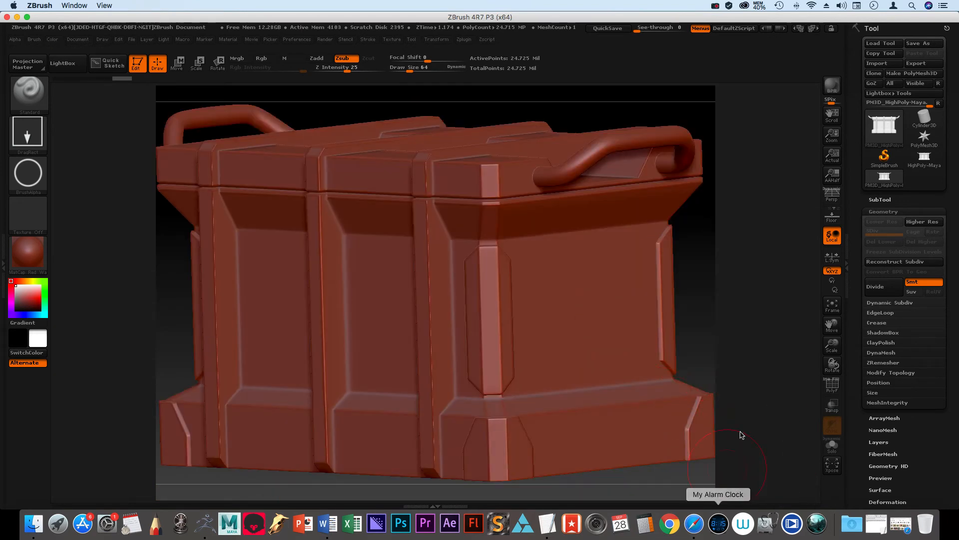
left_click_drag(838, 331, 557, 331)
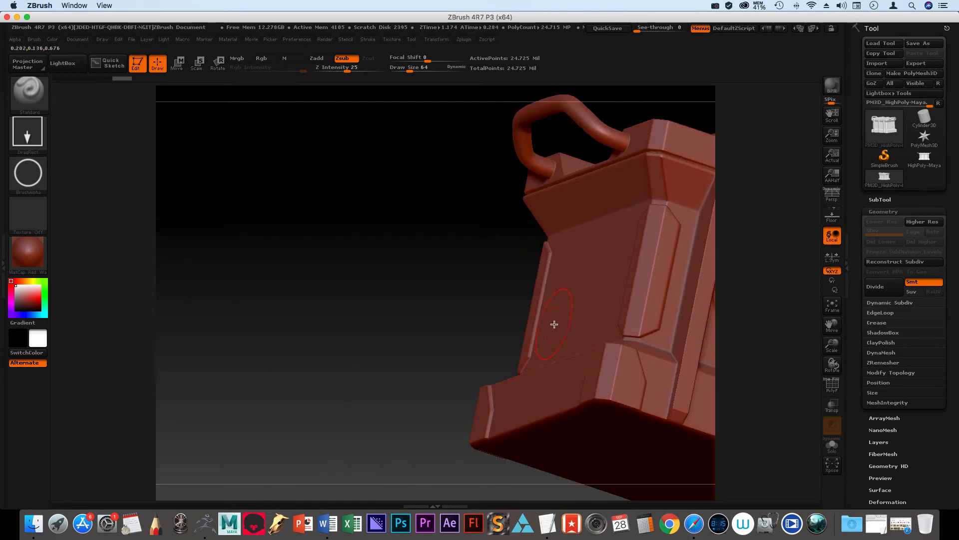
key("f")
mouse_move(661, 357)
left_mouse_down()
mouse_move(690, 360)
mouse_move(664, 354)
mouse_move(685, 346)
mouse_move(608, 427)
mouse_move(619, 426)
left_mouse_up()
key("shift")
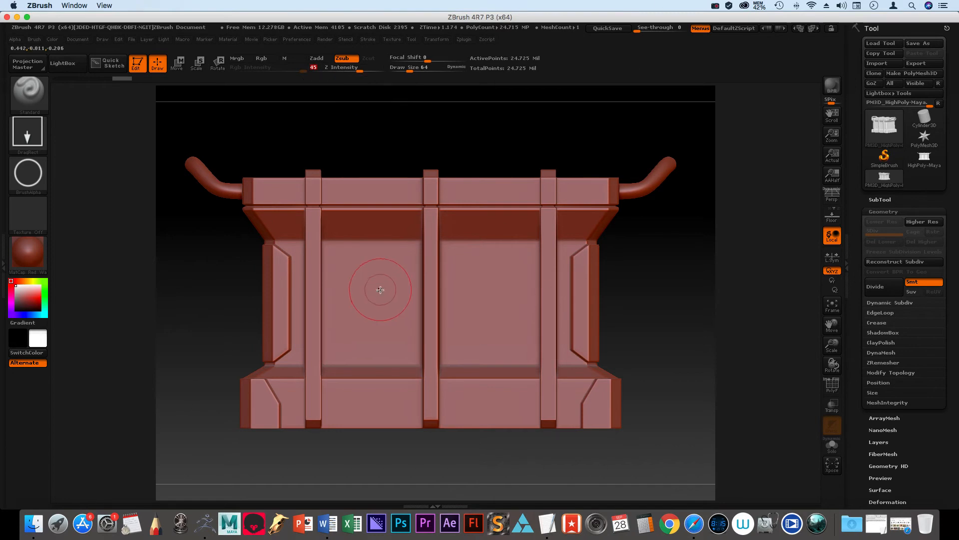
Step: Stamp recessed rings on the crate's back, at Z Intensity 45 on the left-hand panel and 15 on the right-hand panel
left_click_drag(376, 303, 408, 332)
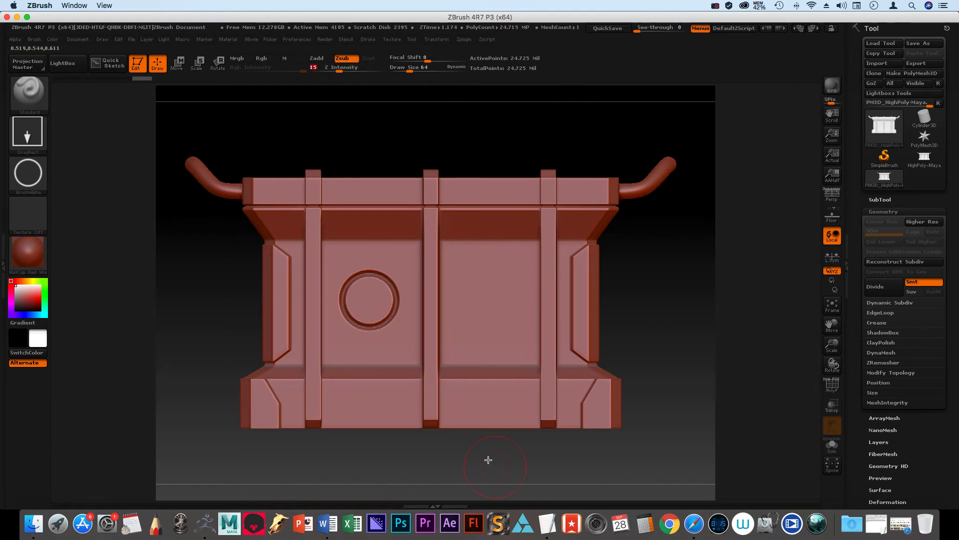
left_click_drag(489, 302, 508, 331)
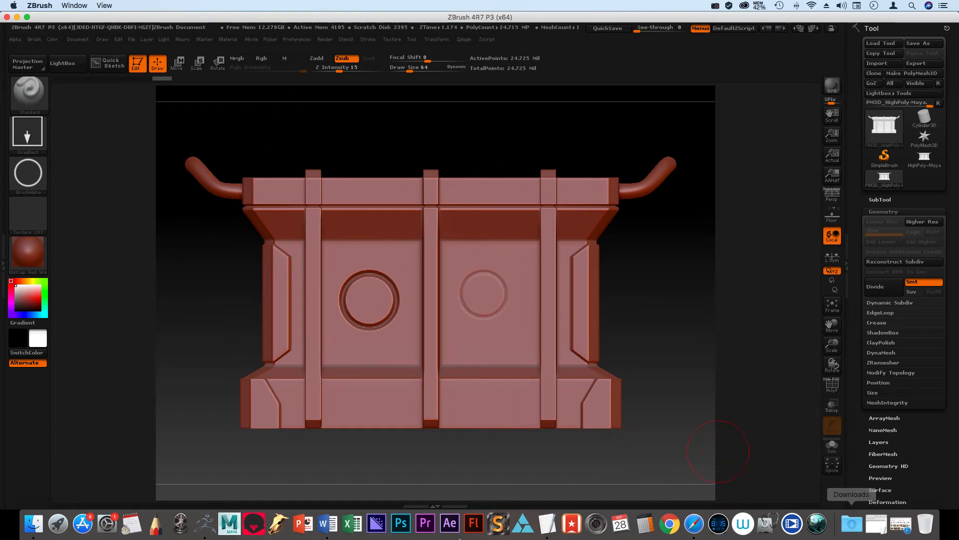
left_click_drag(633, 324, 698, 320)
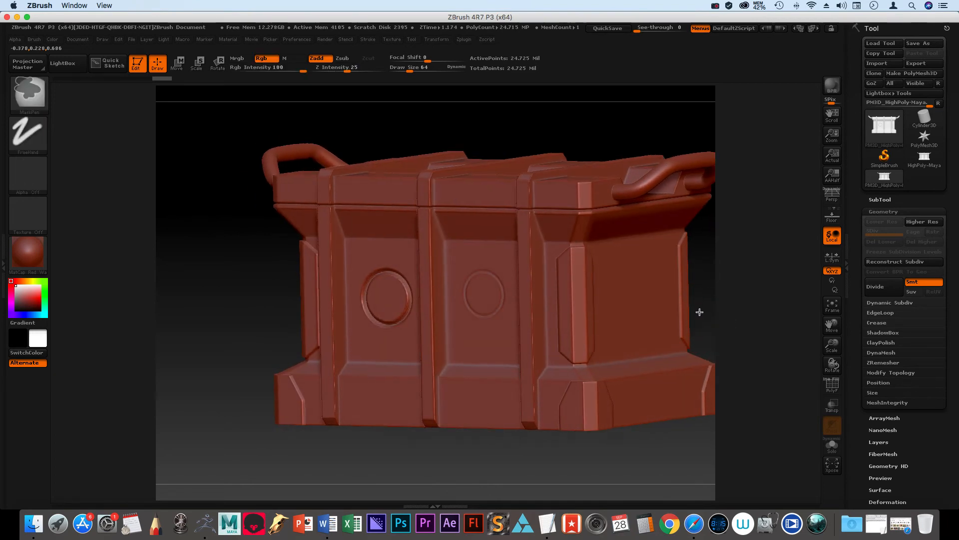
right_click_drag(701, 317, 699, 312, "ctrl")
mouse_move(698, 309)
left_mouse_down("alt")
mouse_move(685, 303)
mouse_move(619, 337)
mouse_move(630, 333)
left_mouse_up("alt")
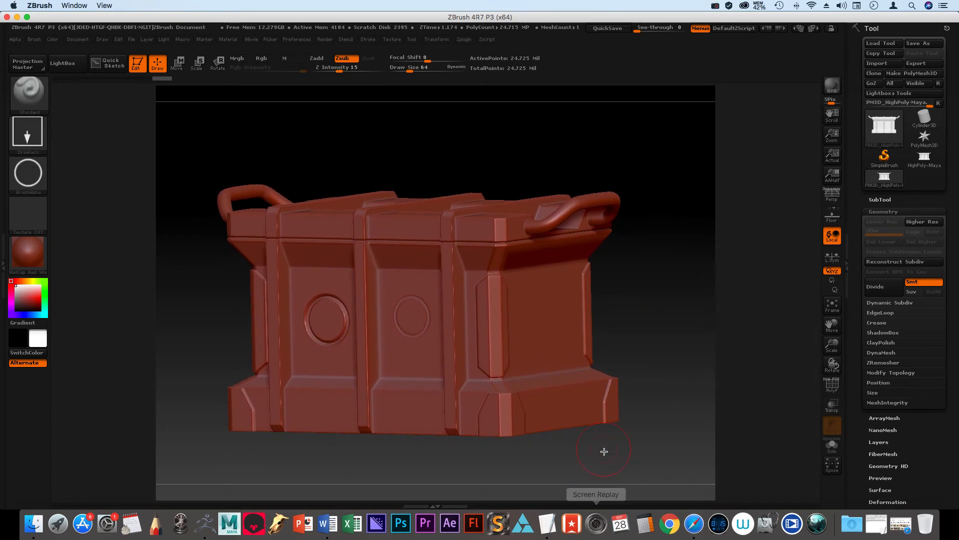
Step: Turn on perspective distortion and view the crate's handle end straight on
left_click(833, 198)
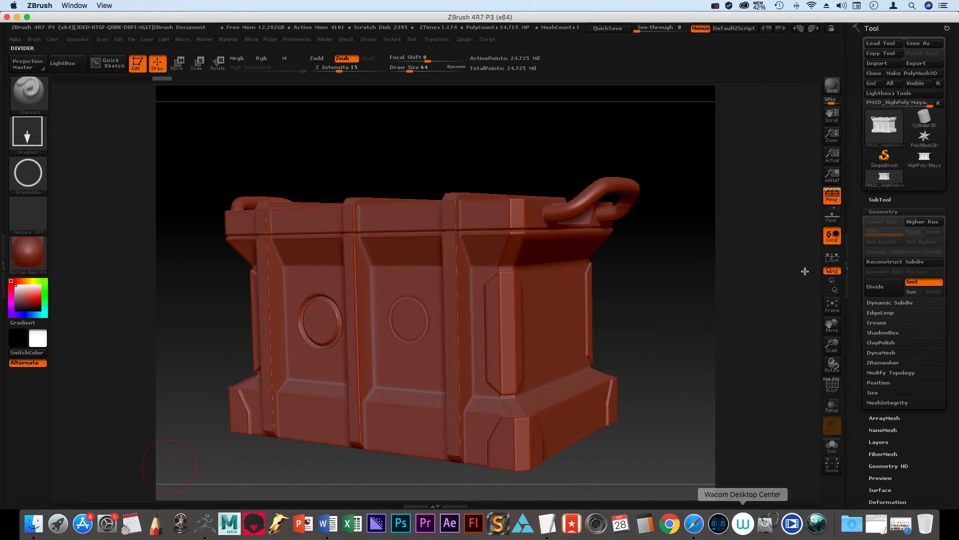
mouse_move(655, 320)
left_mouse_down()
mouse_move(690, 328)
mouse_move(678, 346)
mouse_move(651, 343)
mouse_move(665, 337)
left_mouse_up()
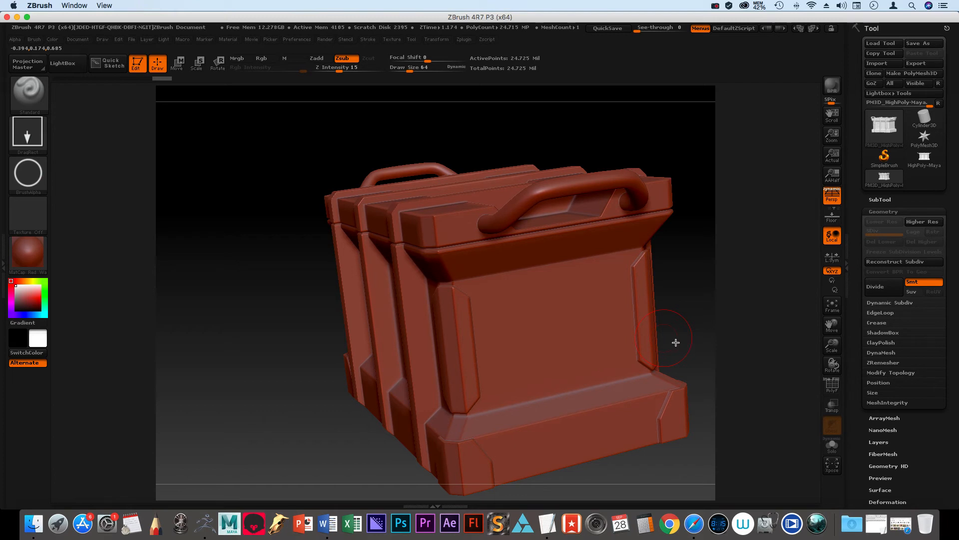
left_click_drag(677, 342, 697, 345)
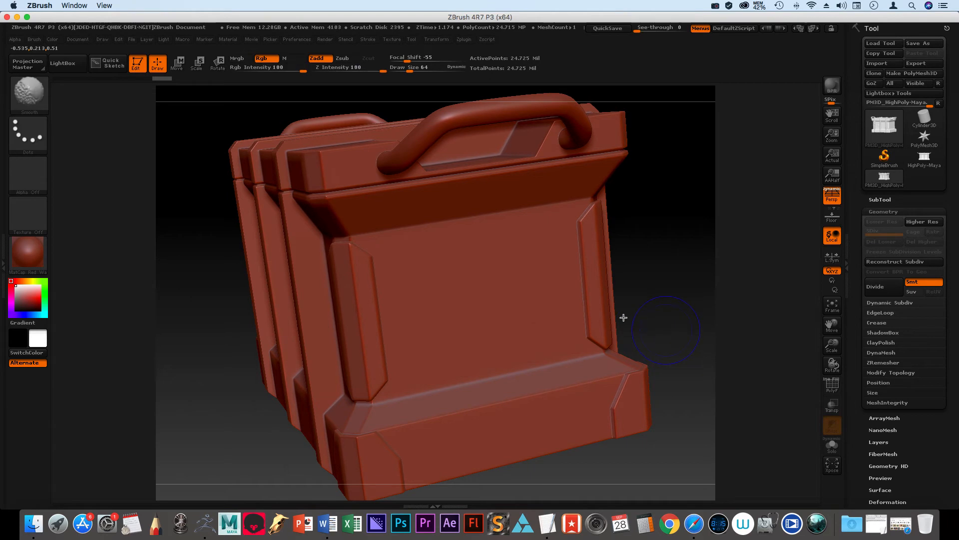
left_click_drag(640, 319, 615, 315, "shift")
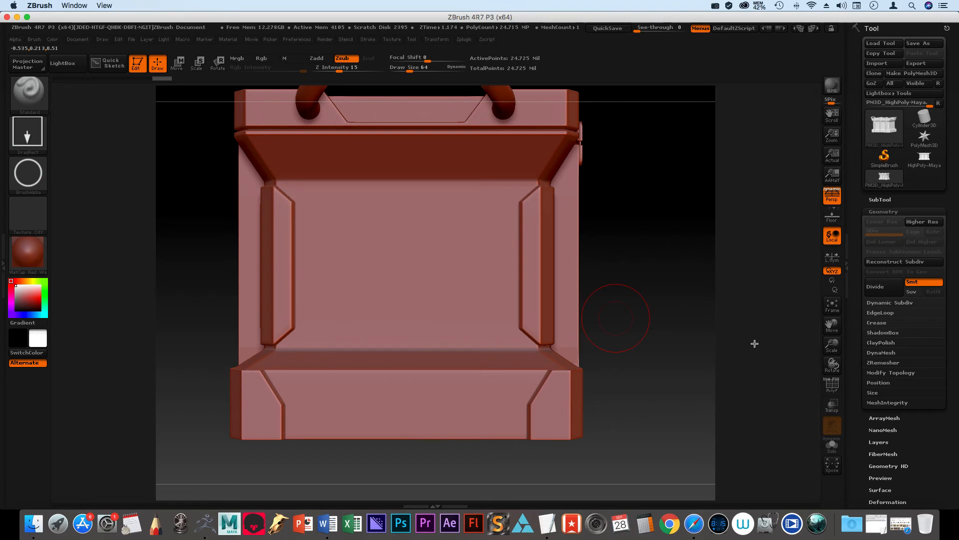
key("f")
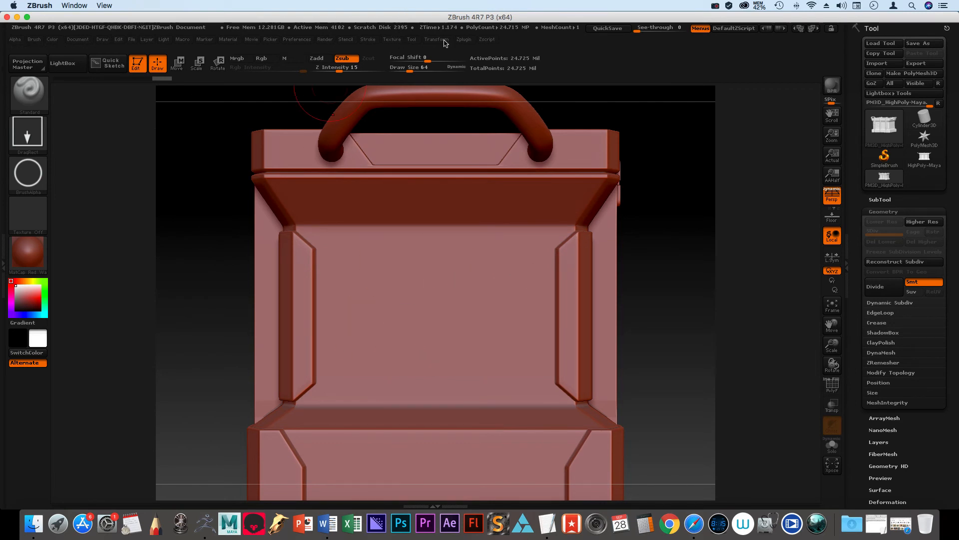
Step: Activate symmetry for the crate, with the Z axis on and the X axis off
left_click(444, 40)
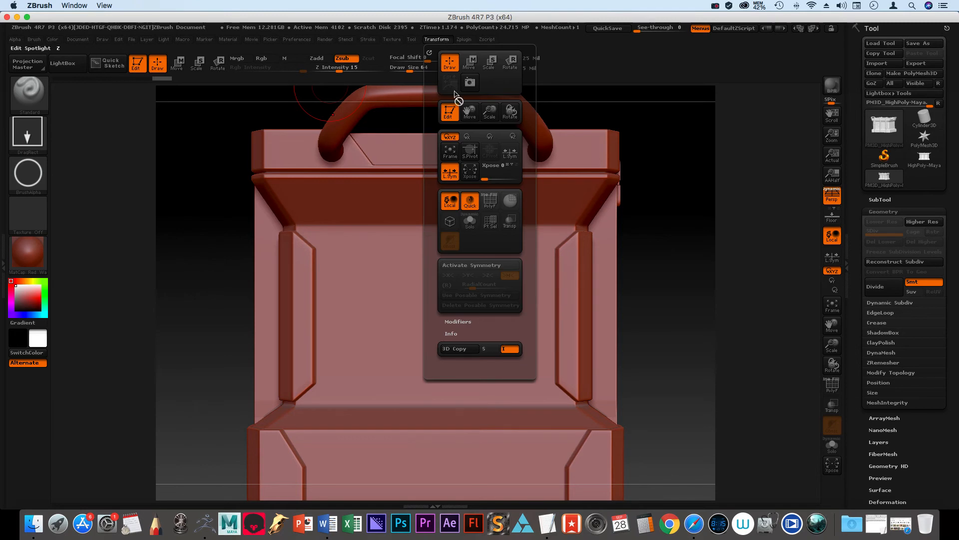
left_click(493, 271)
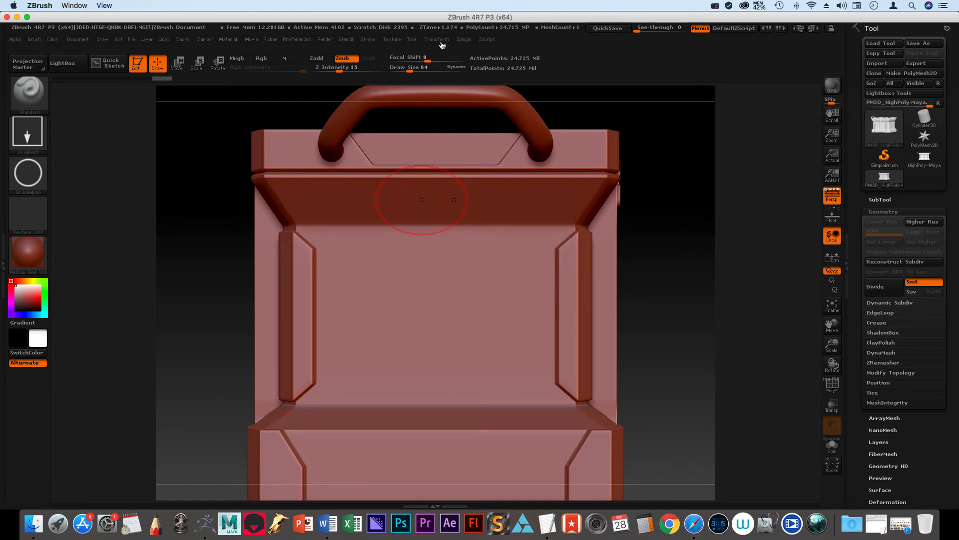
left_click(439, 41)
left_click(494, 276)
left_click(454, 277)
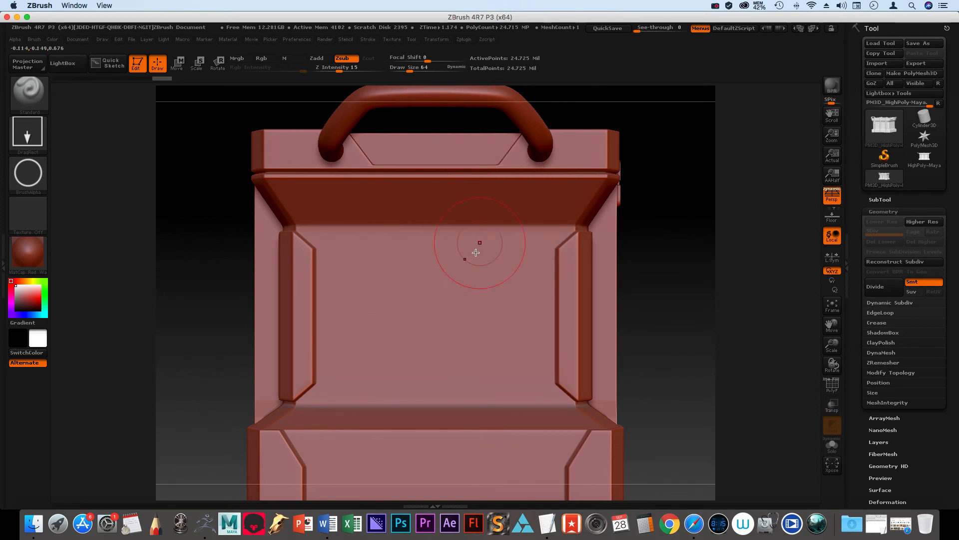
Step: Stamp a recessed ring on the middle of the crate's handle end and check the mirrored ring on the opposite end
left_click_drag(454, 315, 554, 341)
left_click_drag(666, 367, 649, 366)
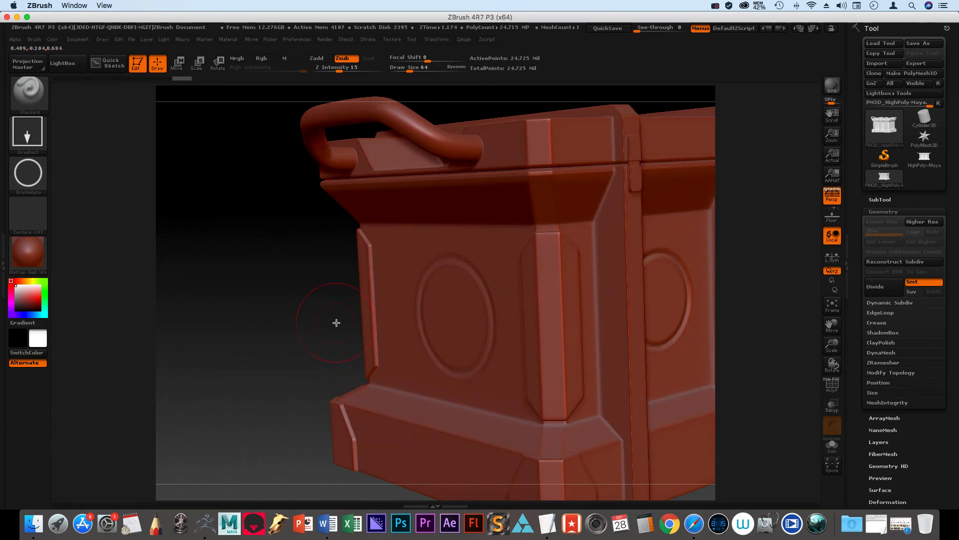
mouse_move(310, 321)
right_mouse_down("ctrl")
mouse_move(205, 280)
mouse_move(234, 286)
right_mouse_up("ctrl")
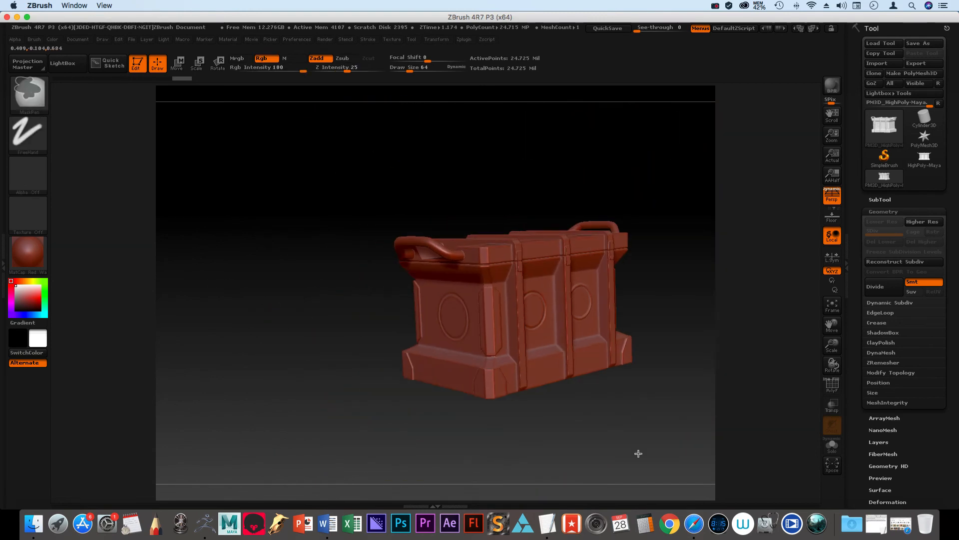
left_click_drag(608, 428, 550, 436)
key("ctrl")
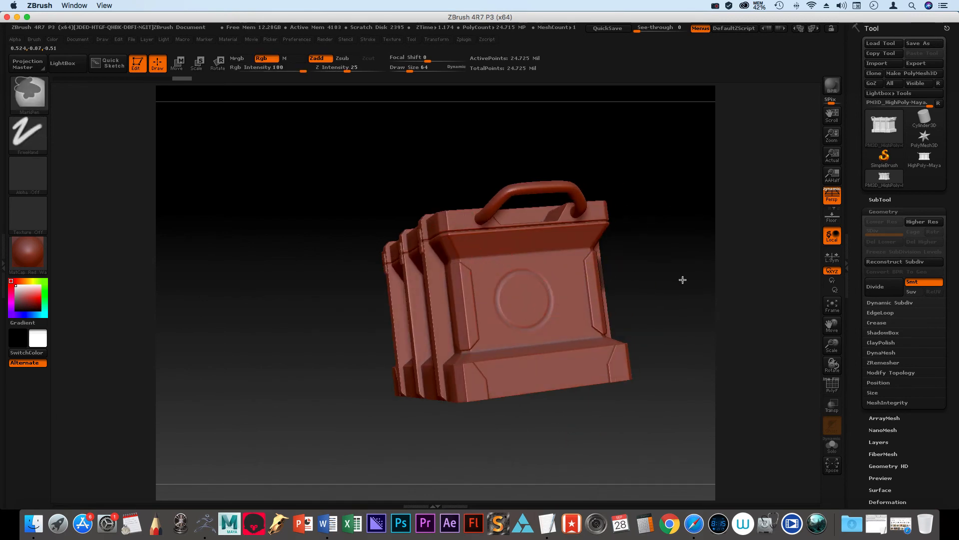
left_click_drag(670, 295, 606, 329)
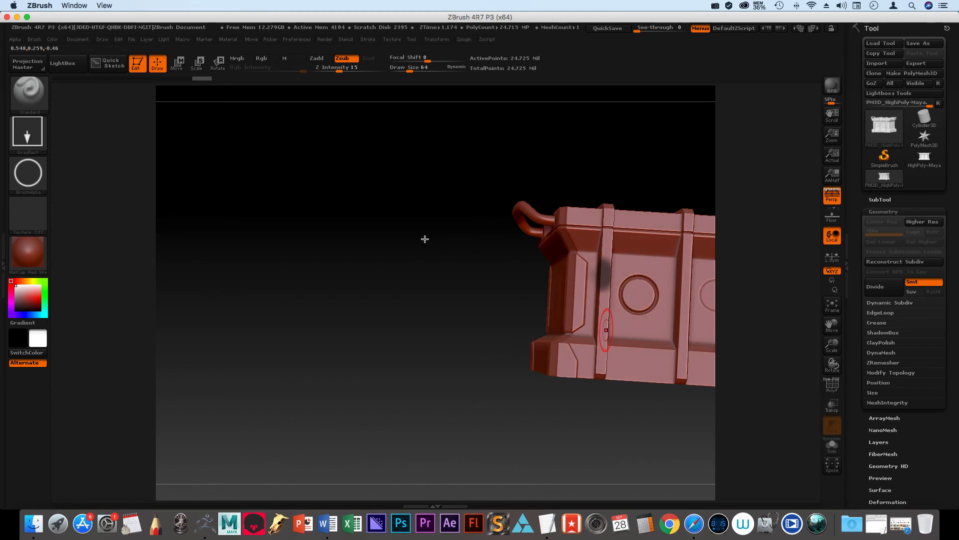
Step: Frame the crate's back and stamp a mirrored pair of small recessed rings below the two existing rings
right_click_drag(468, 272, 429, 258, "ctrl")
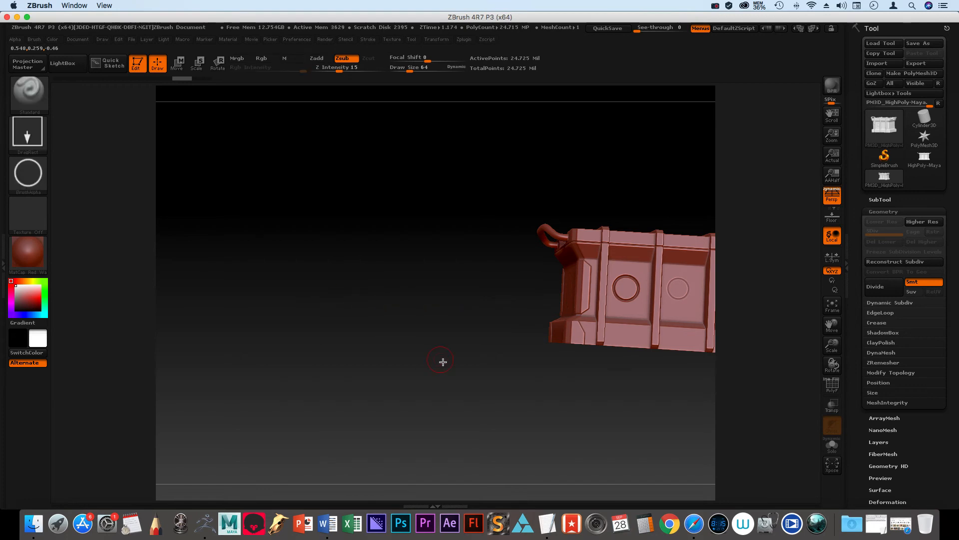
key("f")
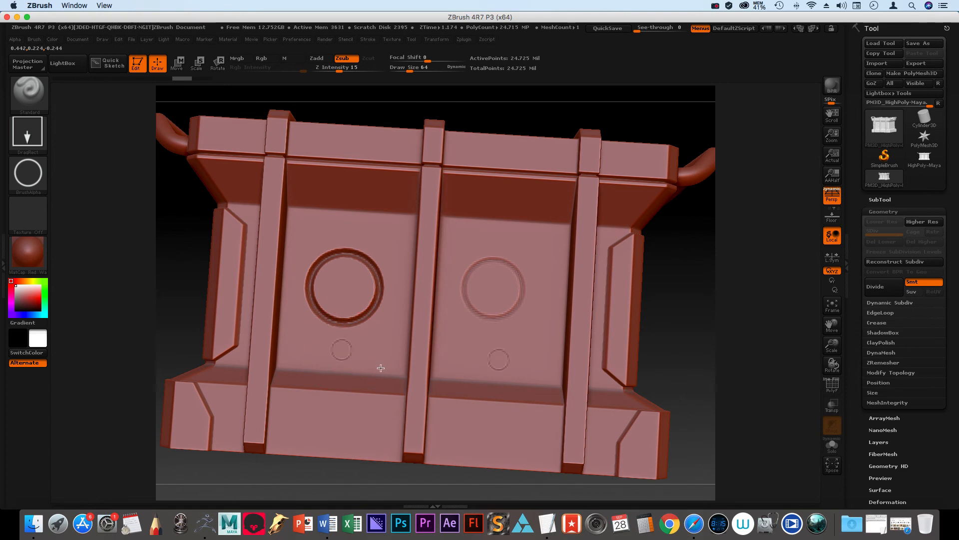
left_click_drag(342, 349, 370, 364)
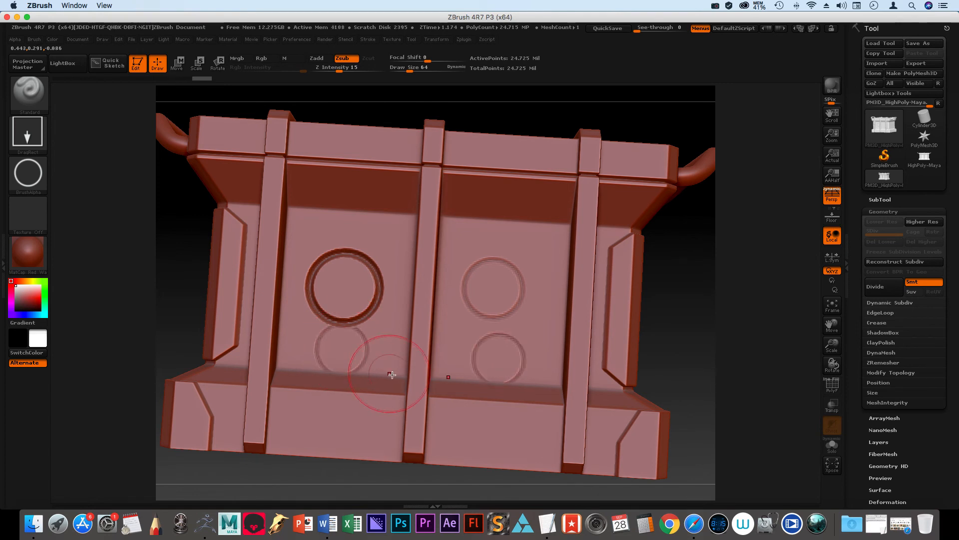
Step: Try a large mirrored ring overlapping the centre rib on the crate's back, and undo it
left_click_drag(399, 279, 443, 320)
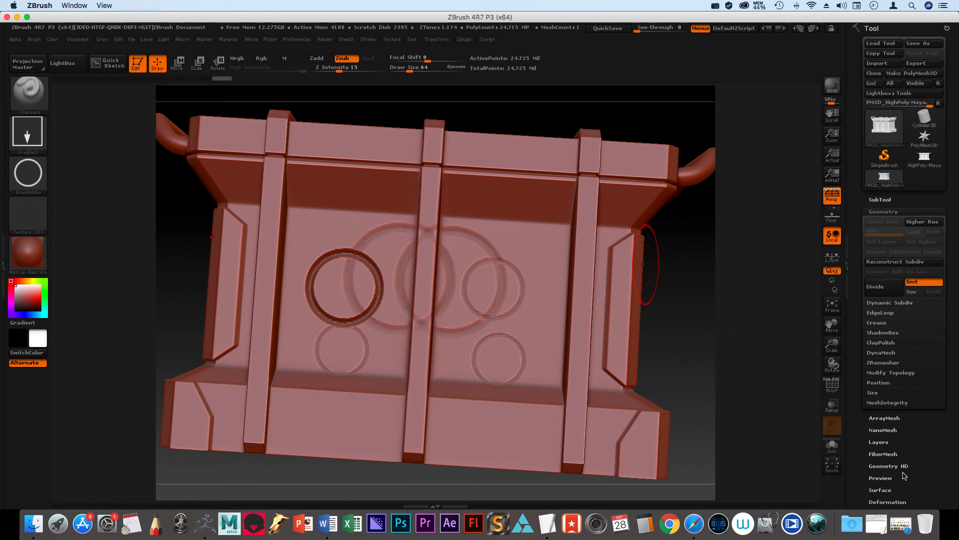
key("shift")
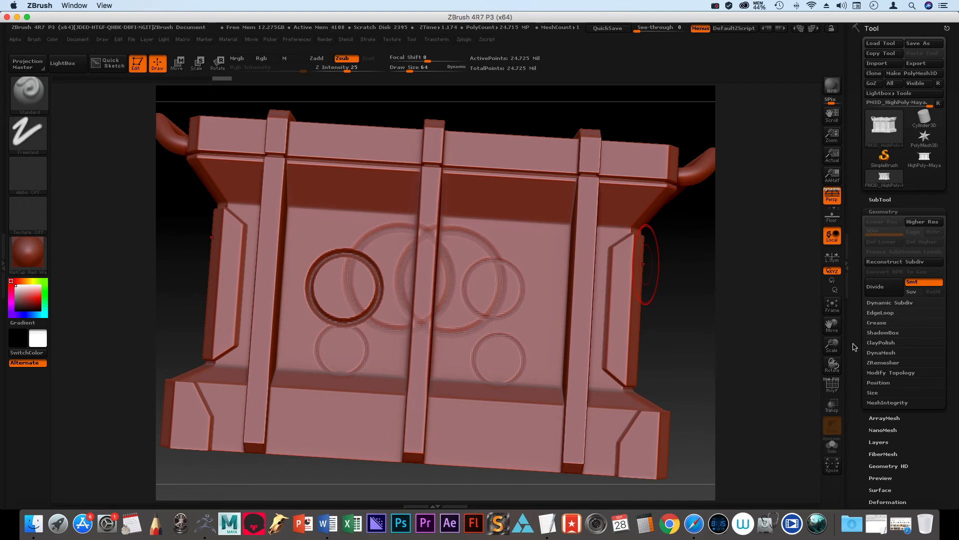
key("super+z")
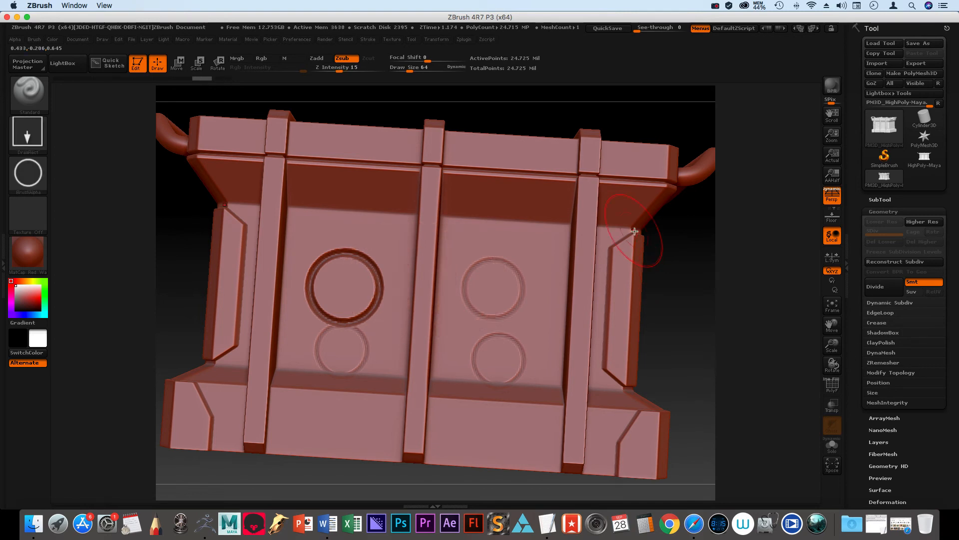
Step: Open the export of the whole crate to OBJ format in the scenes folder and name the file High_Poly_Z
mouse_move(668, 339)
left_mouse_down()
mouse_move(650, 353)
mouse_move(668, 338)
left_mouse_up()
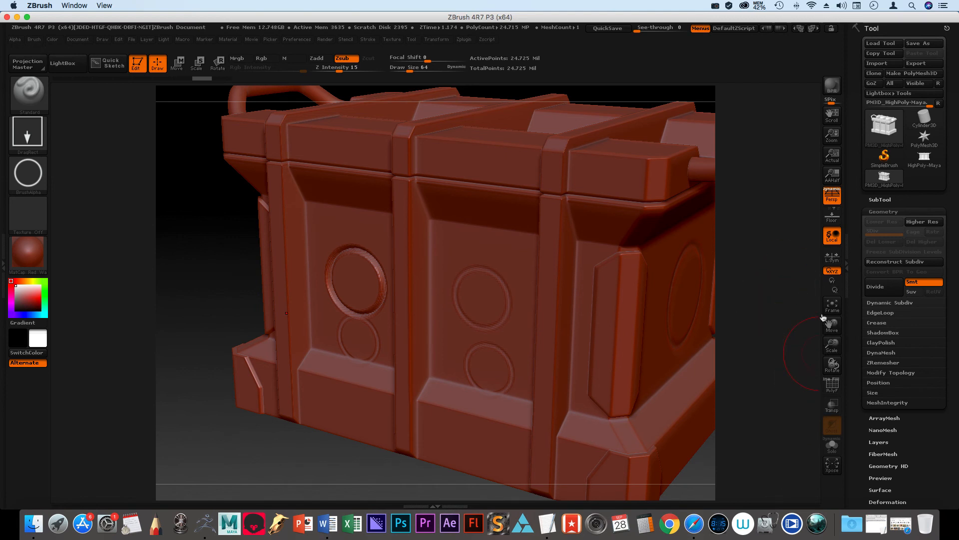
left_click_drag(831, 344, 723, 318)
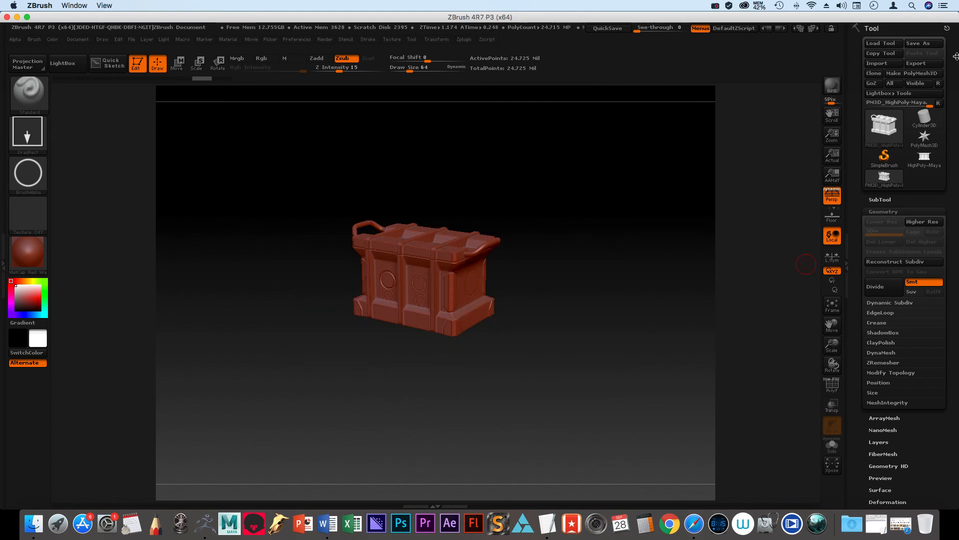
left_click(917, 63)
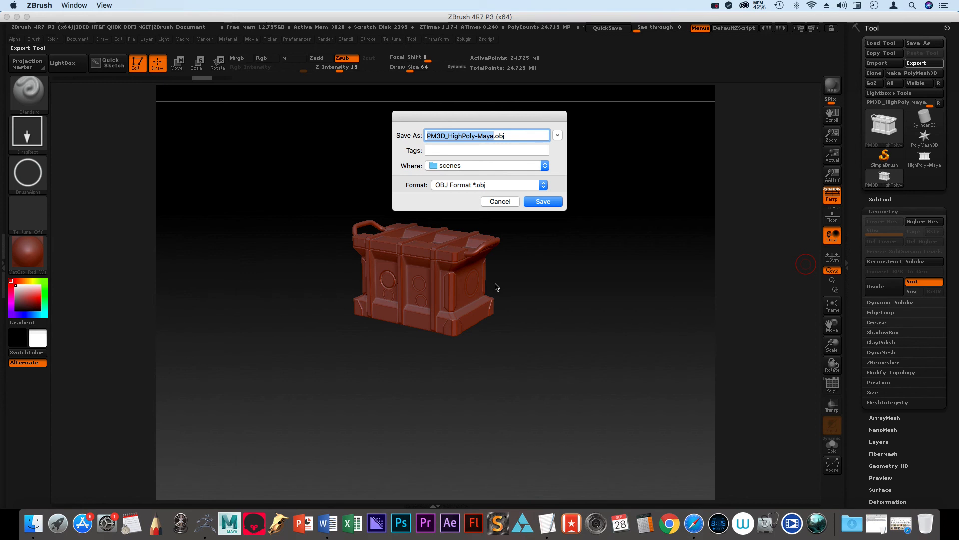
type("High_Po")
type("y")
key("BackSpace")
key("BackSpace")
key("BackSpace")
type("Poly_Z")
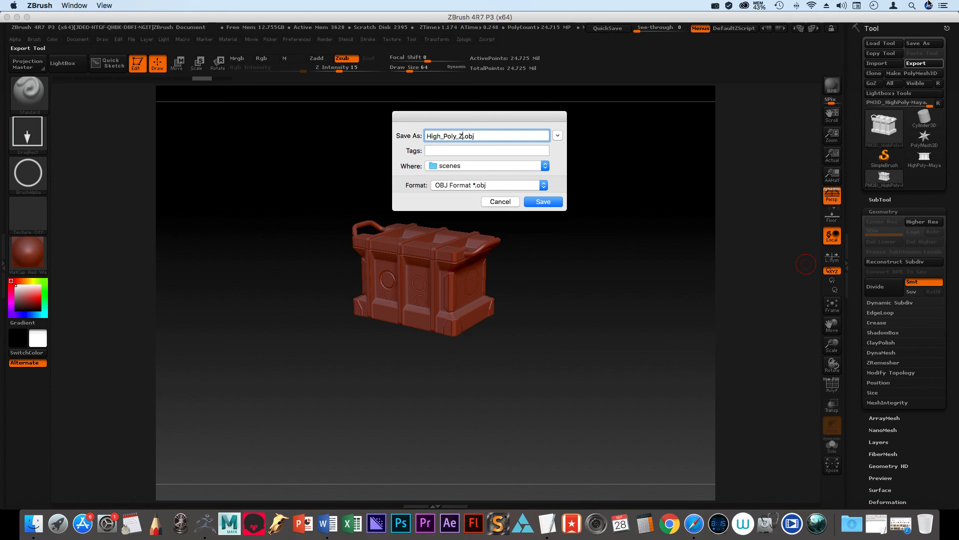
left_click(716, 6)
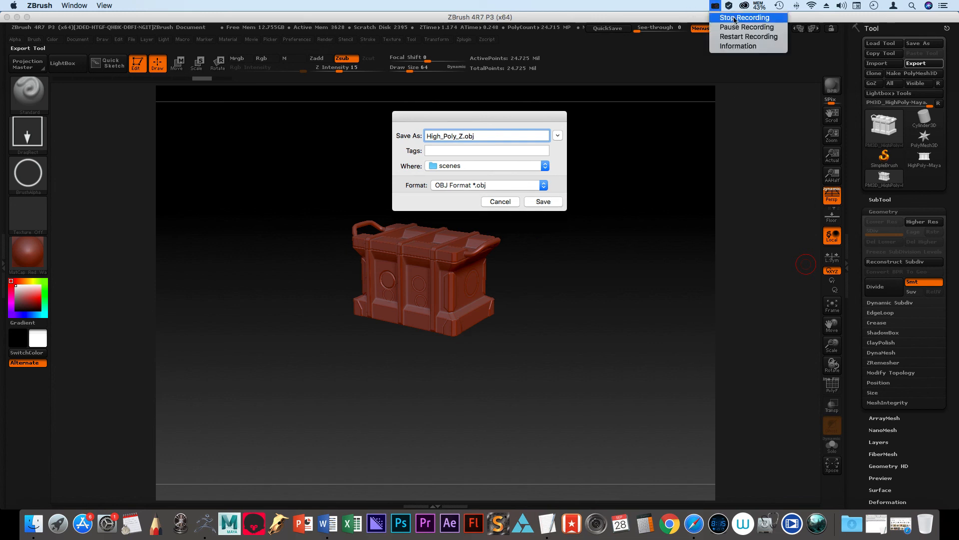